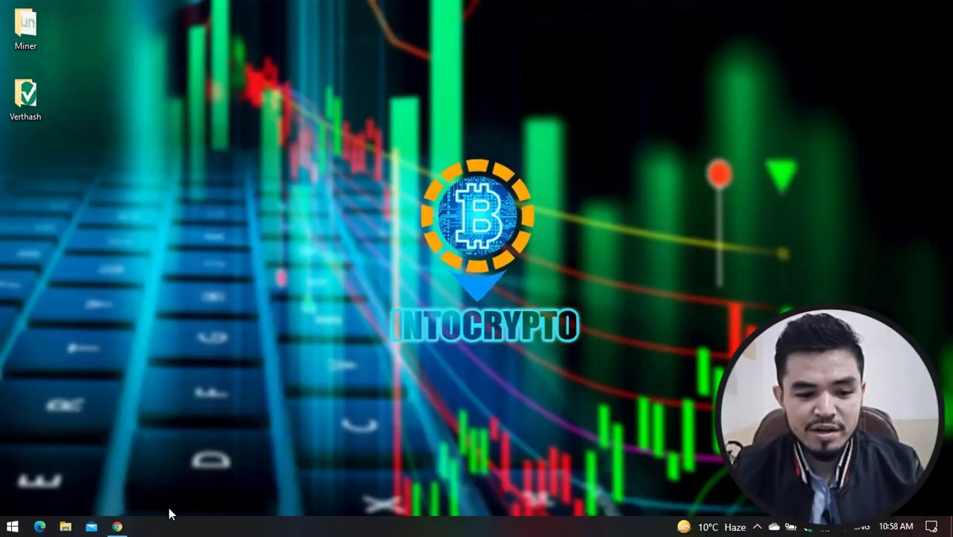
Step: Bring Chrome back up and switch to the IntoCrypto YouTube channel tab
click(118, 522)
click(150, 13)
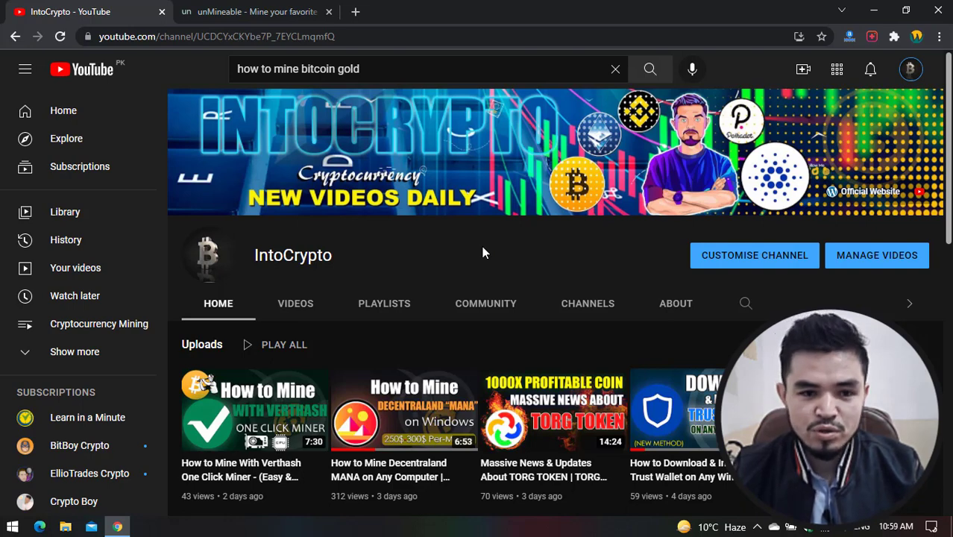
Step: Switch to the unMineable coins page and scroll the list down to Bitcoin Gold (BTG)
click(209, 13)
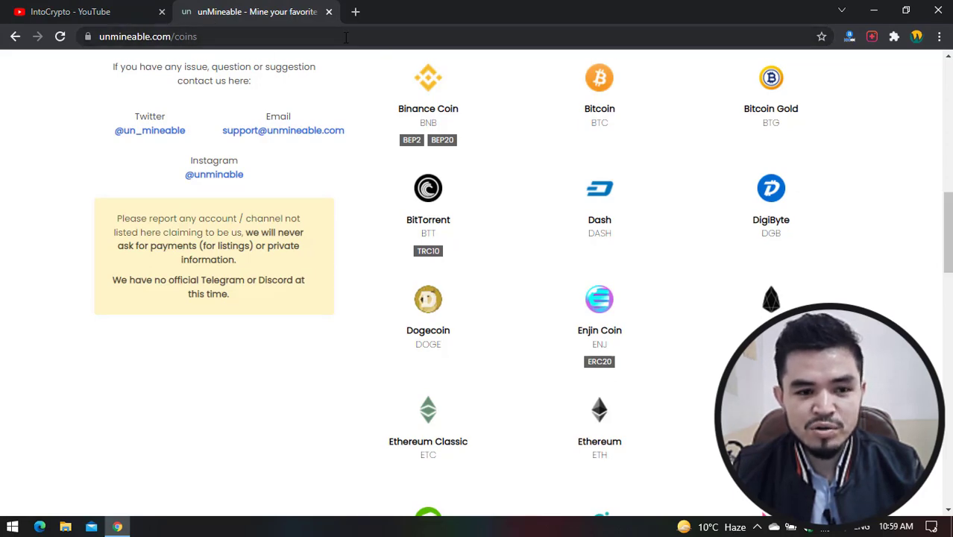
scroll(522, 127, up, 8)
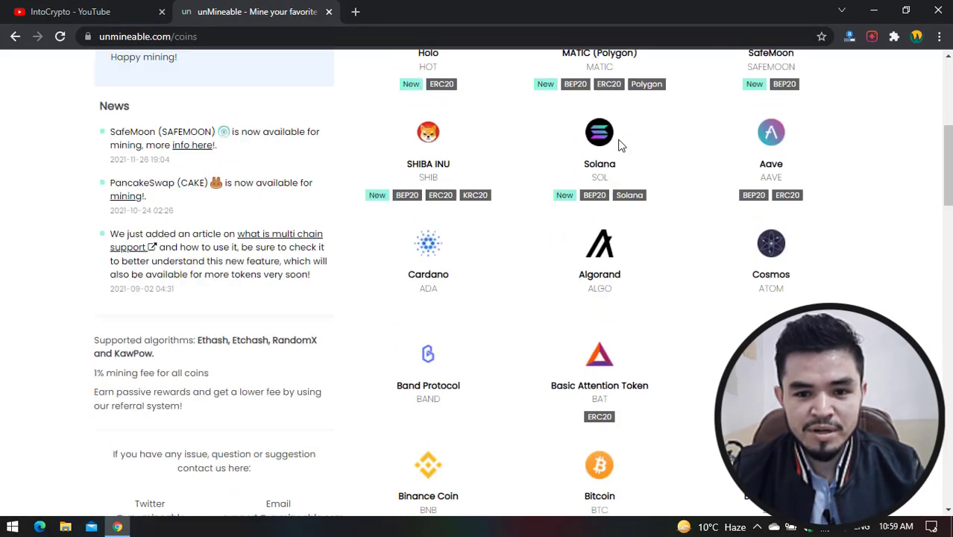
scroll(526, 142, down, 6)
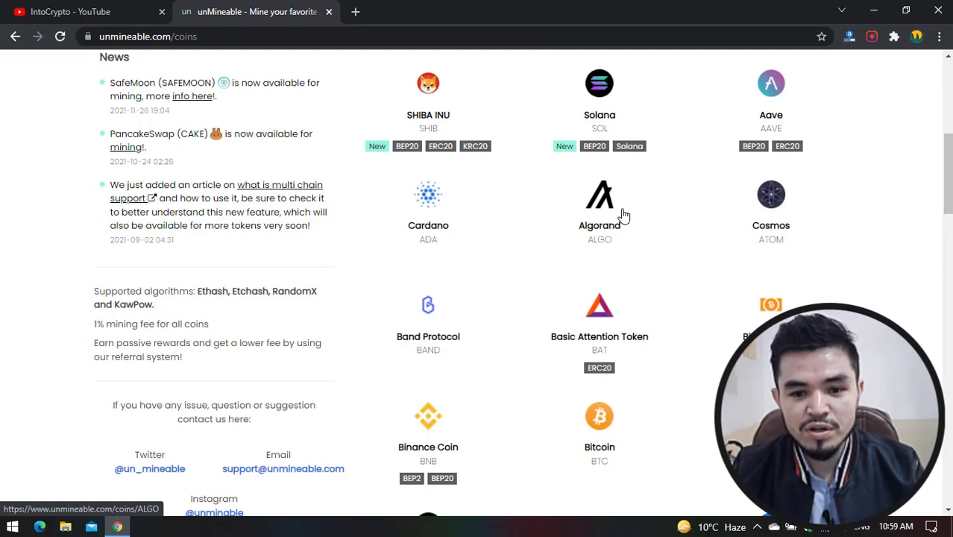
scroll(639, 217, down, 3)
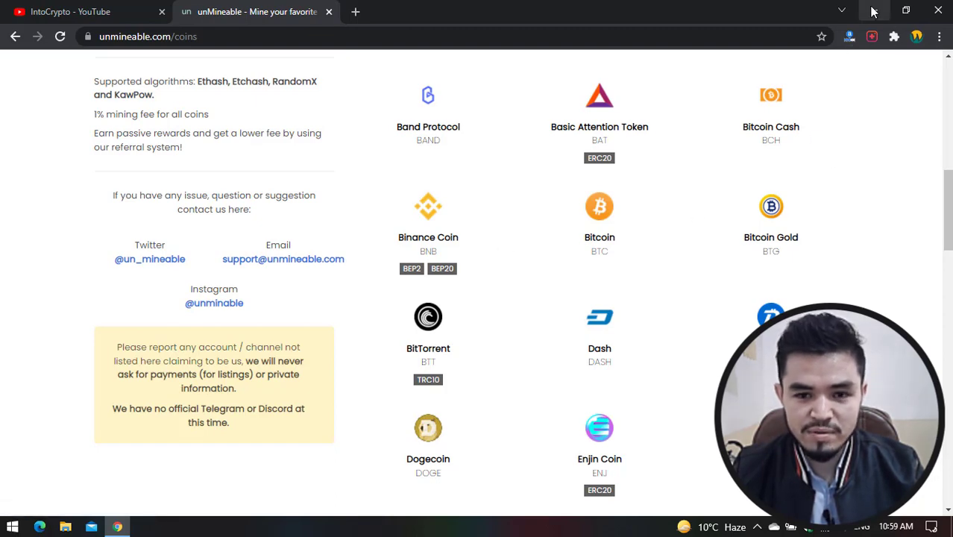
Step: Minimize the browser and create a new desktop folder named Bitcoin Gold
click(874, 11)
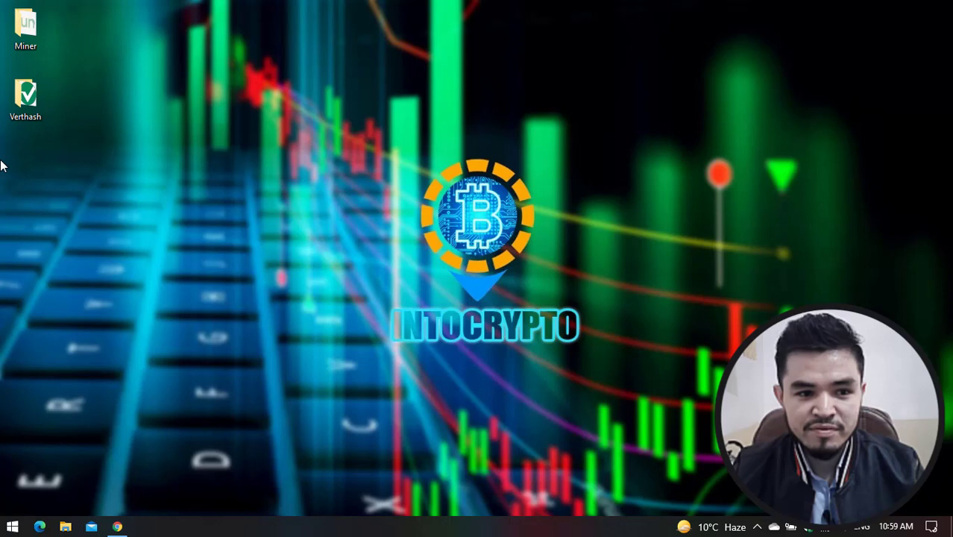
key(ctrl+shift+n)
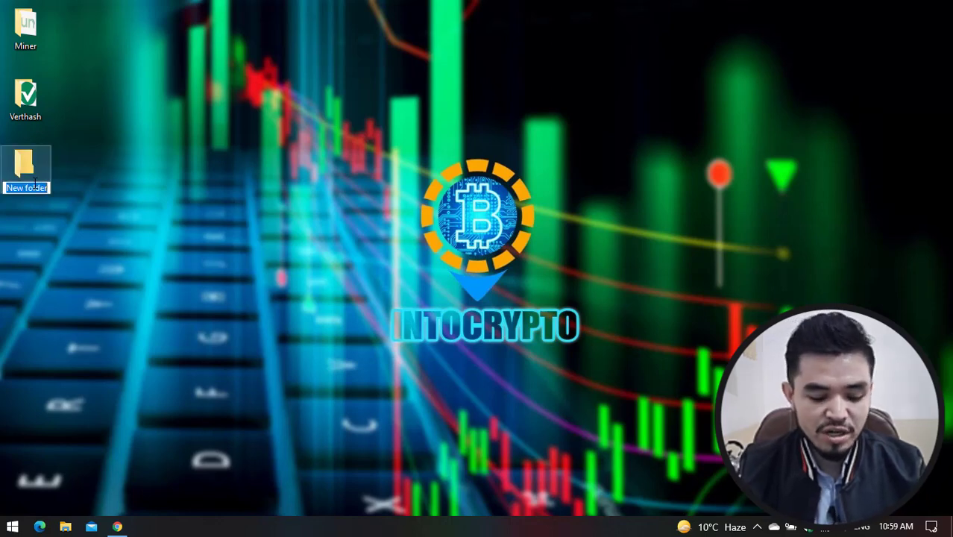
text(Bitcoin)
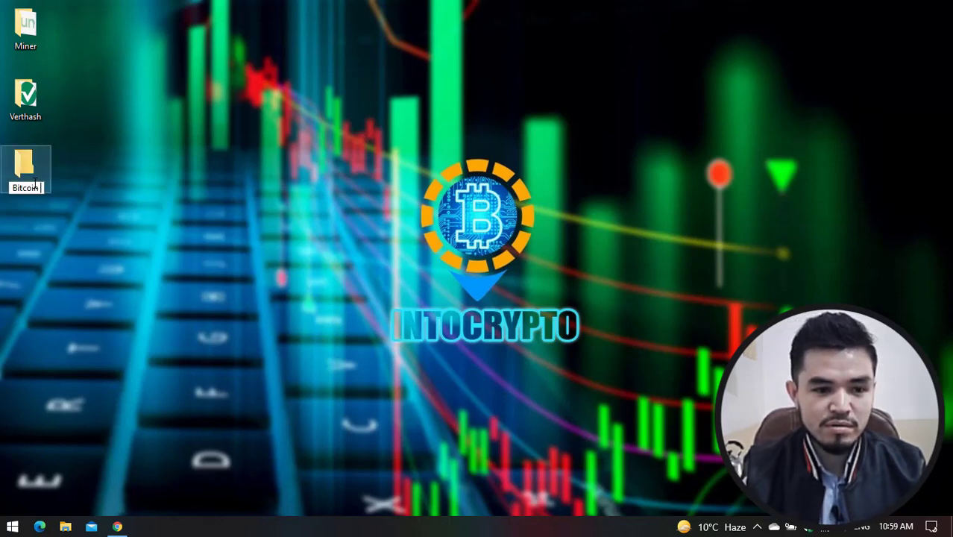
text(-Gold)
key(Return)
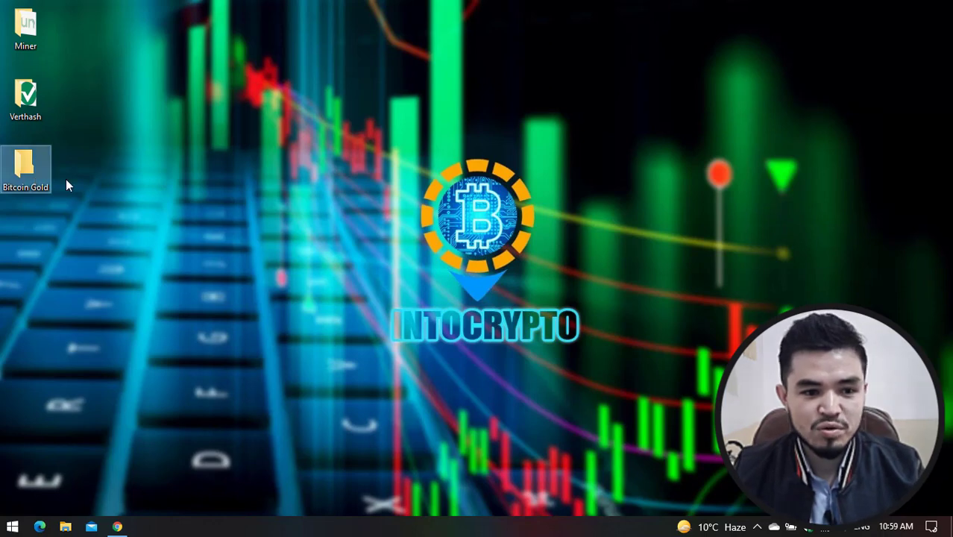
Step: Open the antivirus exclusions list in Windows Security's Virus & threat protection settings
click(807, 530)
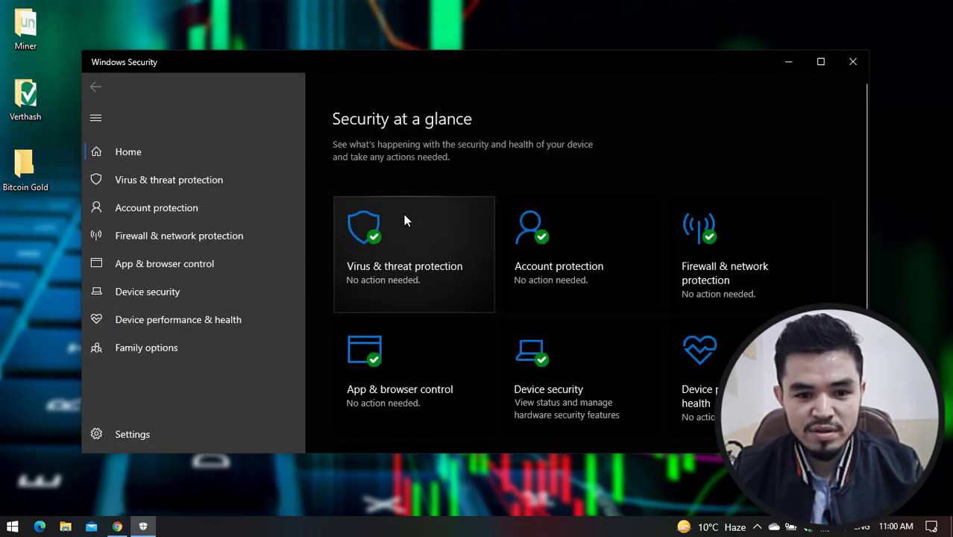
click(395, 226)
scroll(399, 222, down, 10)
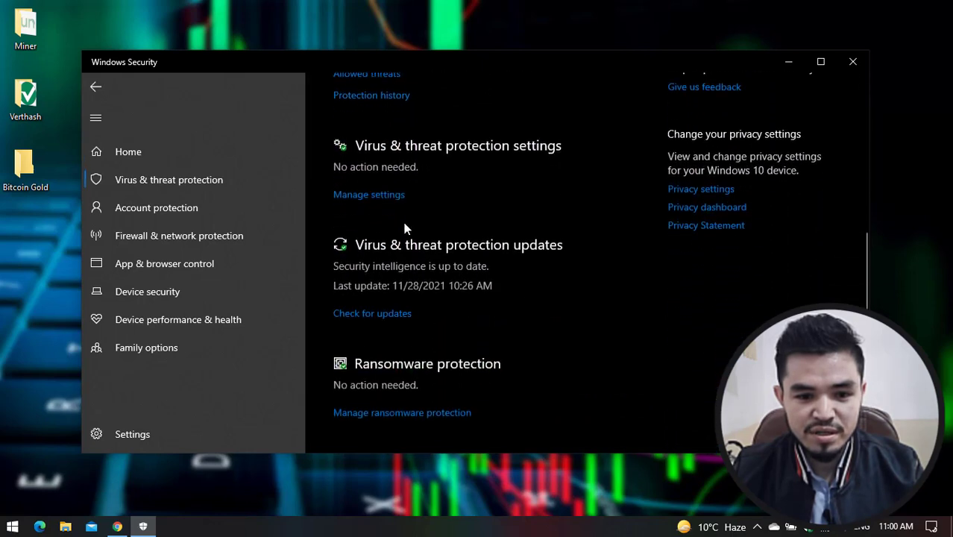
click(370, 195)
scroll(402, 214, down, 7)
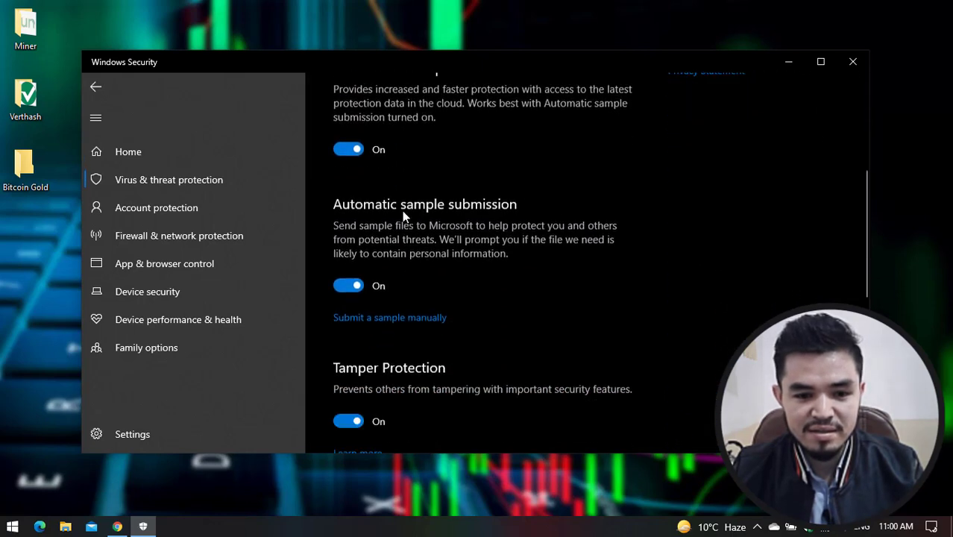
scroll(376, 296, down, 5)
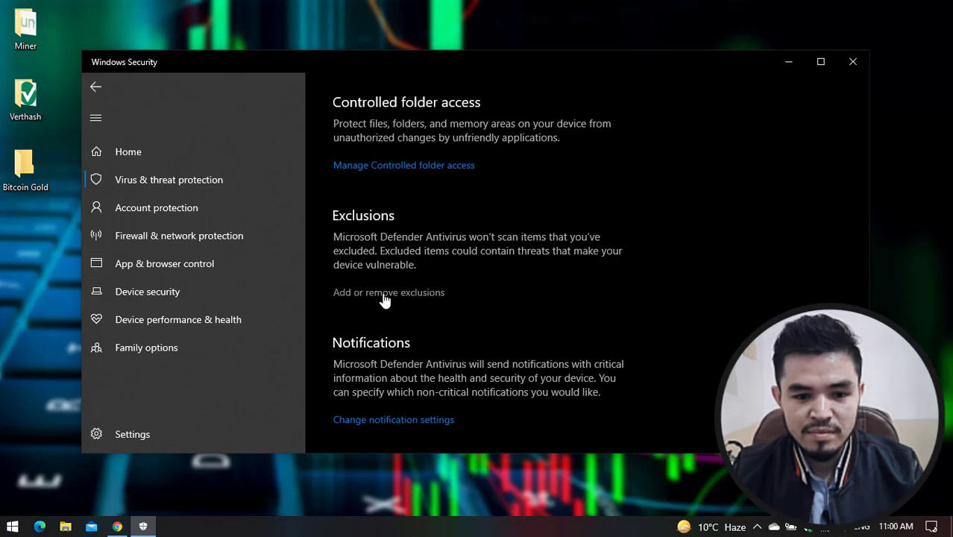
click(402, 298)
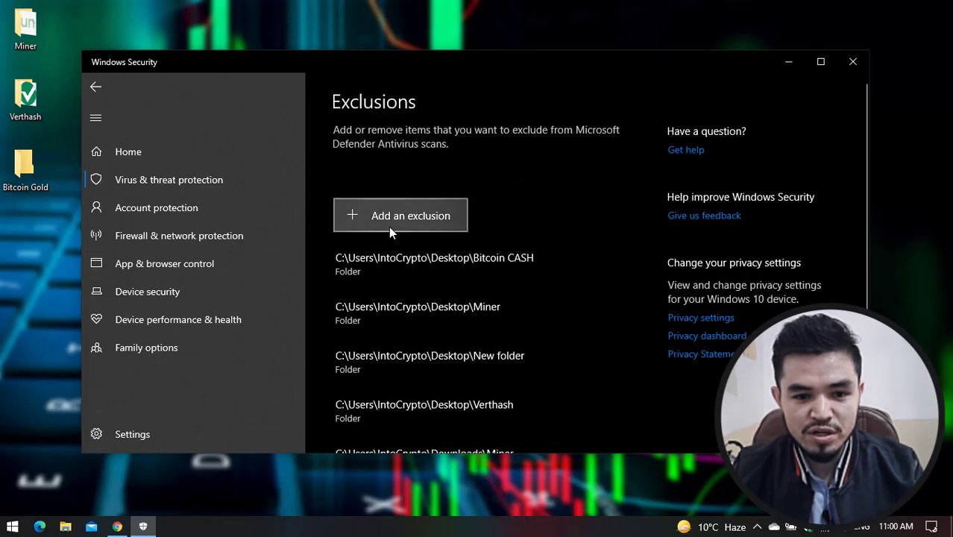
Step: Add the desktop Bitcoin Gold folder as a folder exclusion
click(390, 226)
click(398, 273)
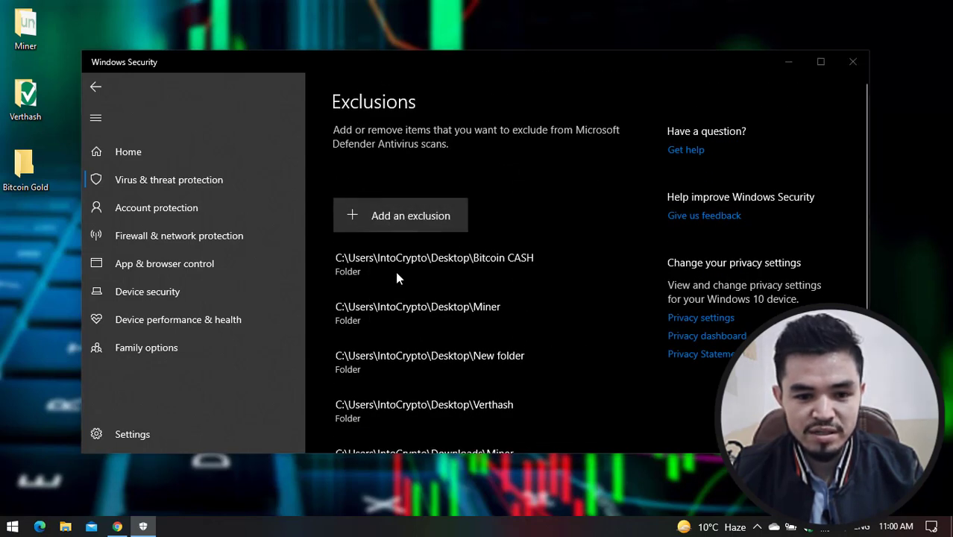
click(140, 191)
click(246, 168)
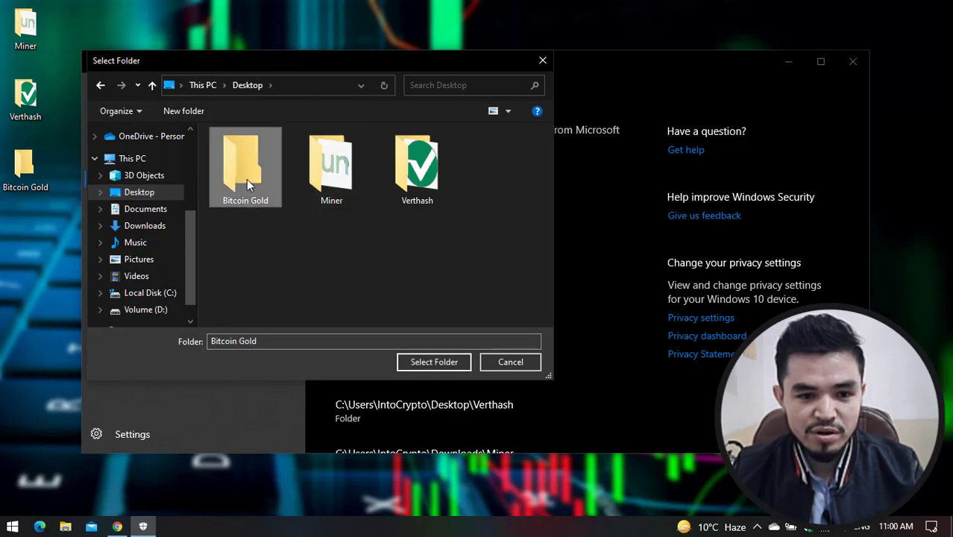
click(419, 361)
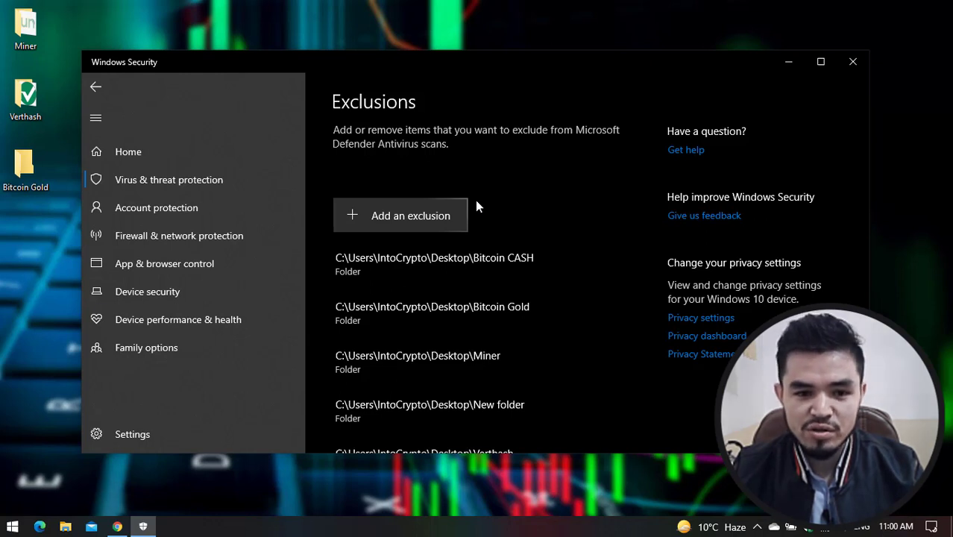
Step: Close Windows Security and open unMineable's miner download page in the browser
click(852, 62)
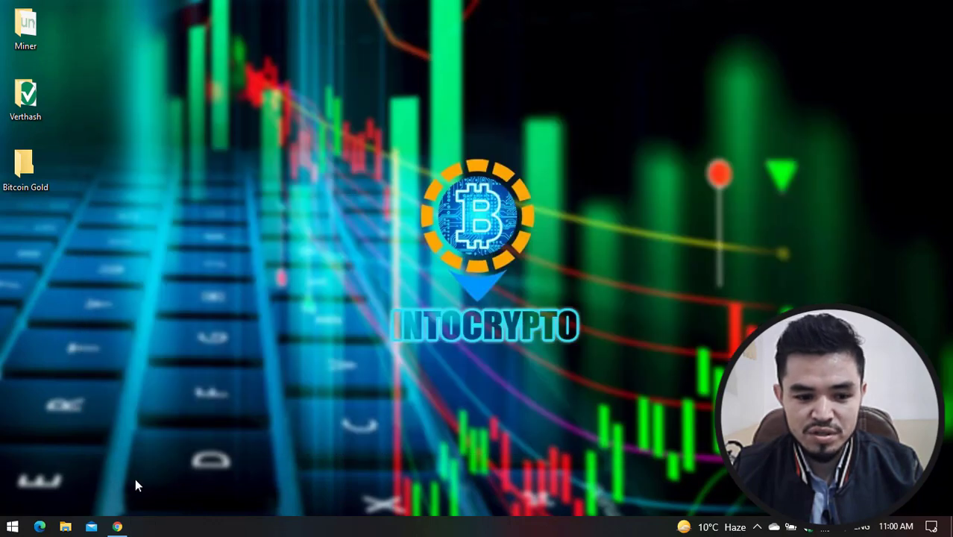
click(118, 527)
scroll(394, 257, up, 7)
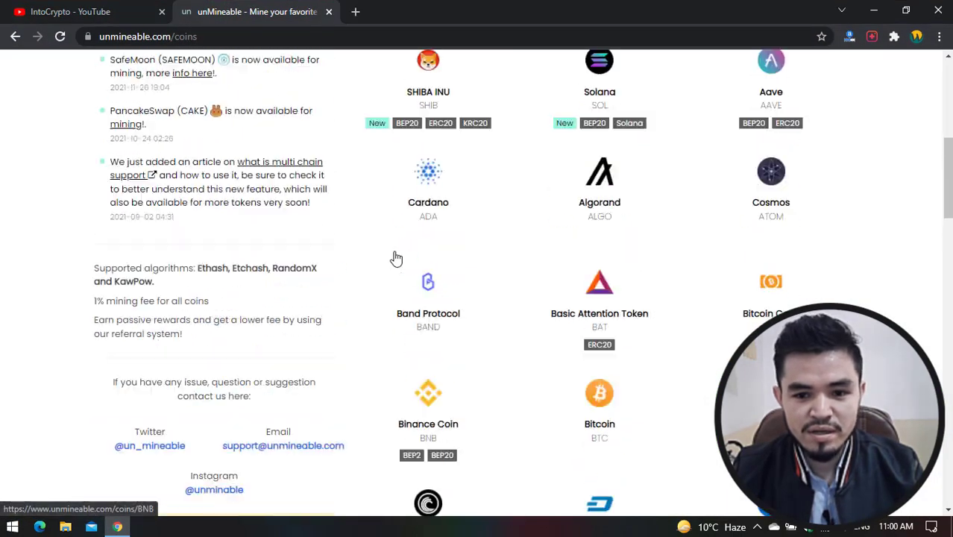
click(280, 184)
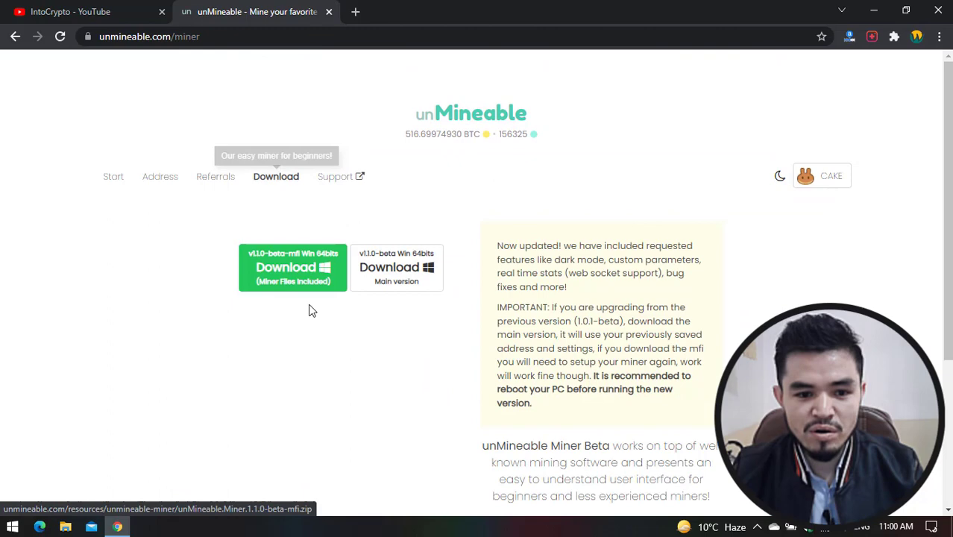
scroll(312, 358, down, 3)
scroll(312, 359, up, 4)
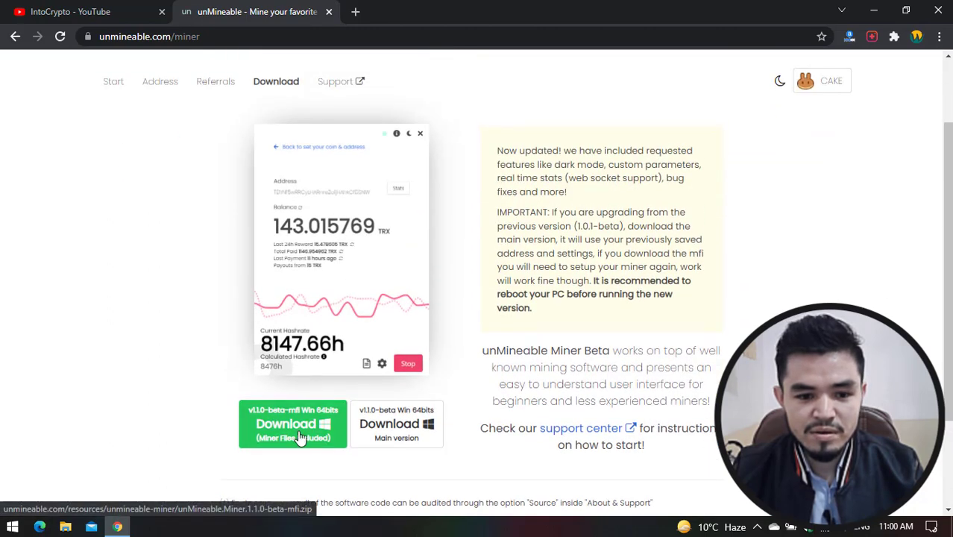
Step: Download unMineable.Miner.1.1.0-beta-mfi.zip with IDM into the desktop Bitcoin Gold folder
right_click(302, 431)
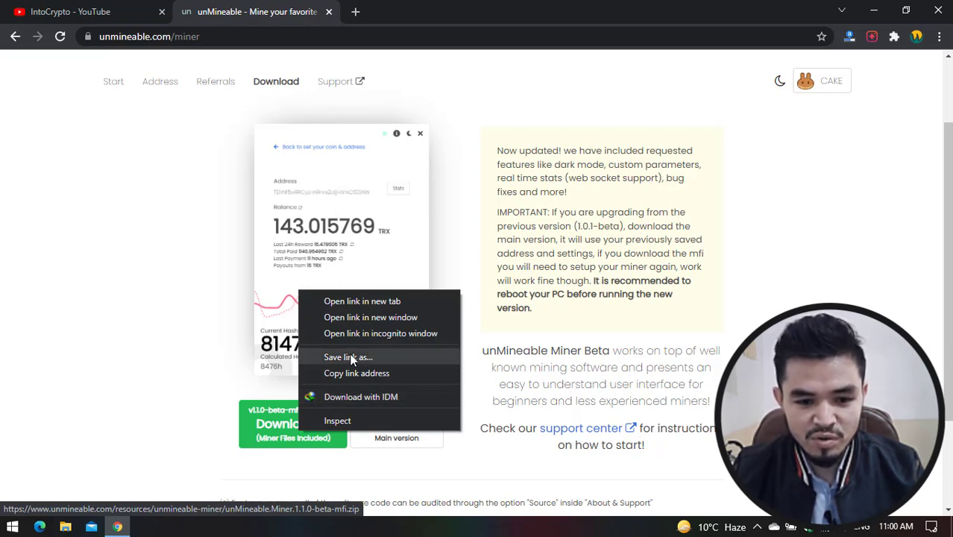
click(352, 398)
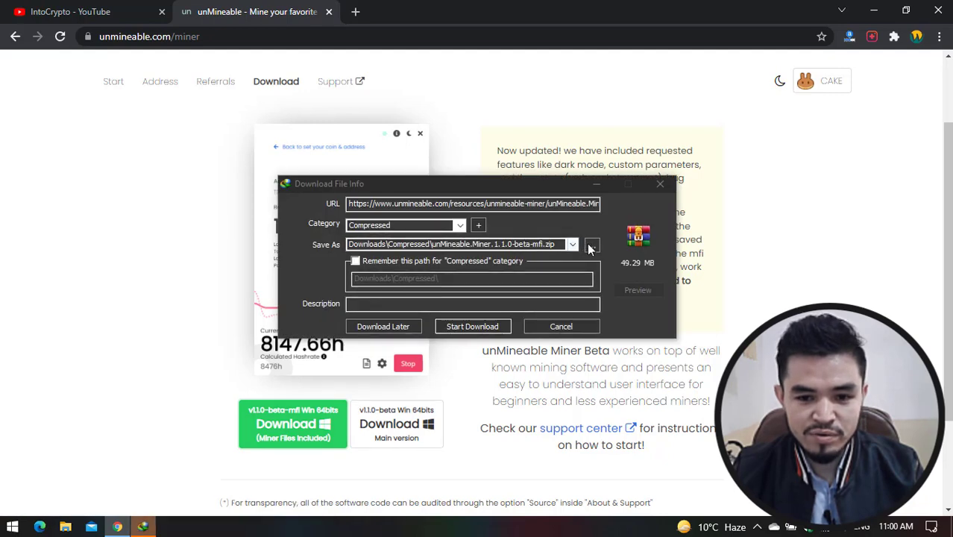
click(591, 246)
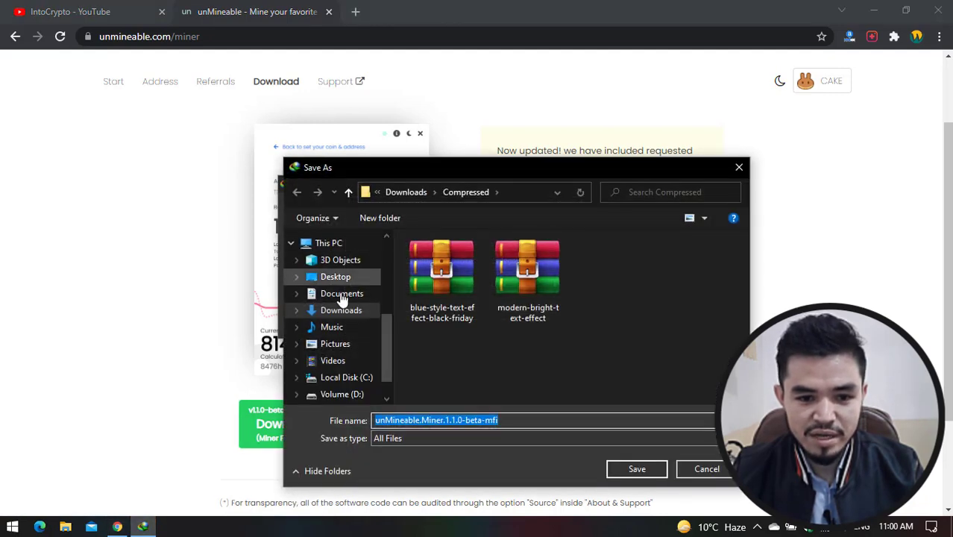
click(328, 277)
double_click(421, 281)
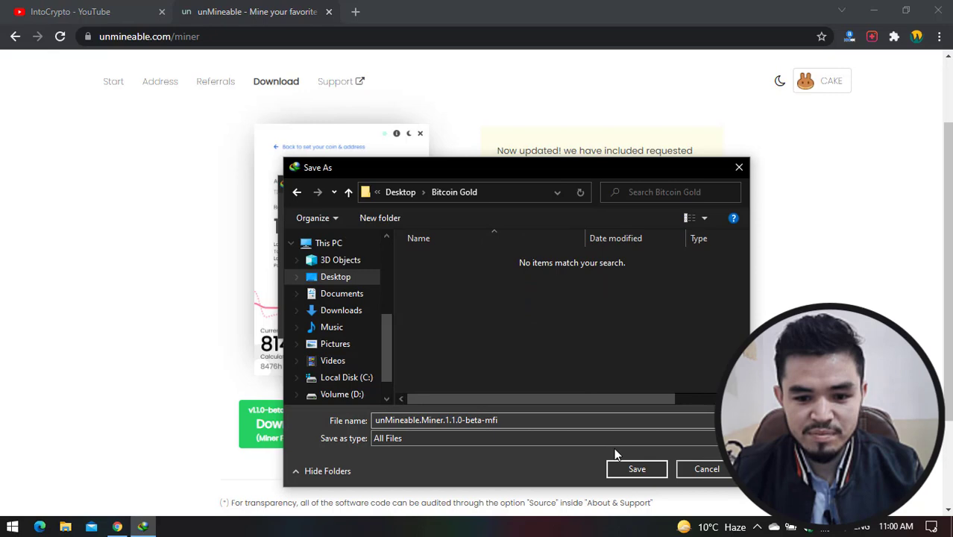
click(635, 468)
click(495, 328)
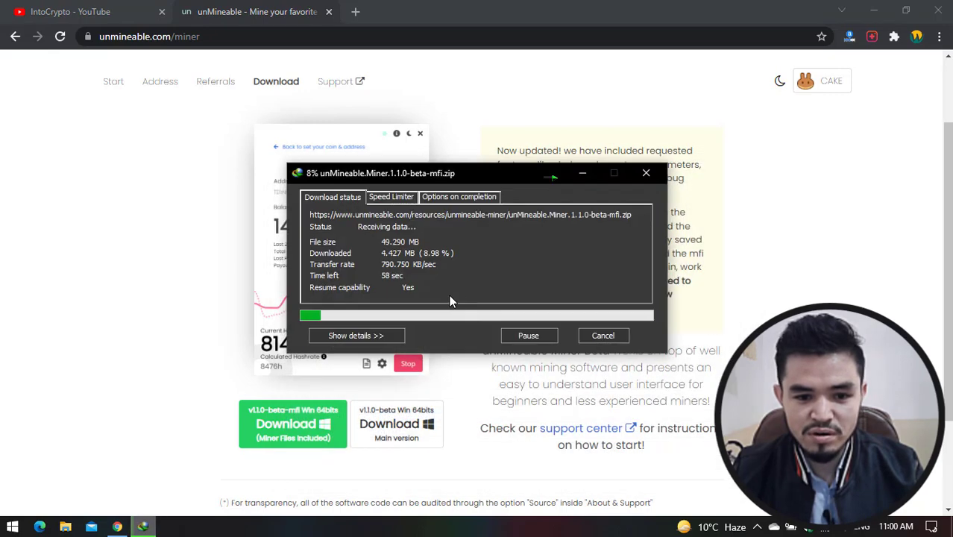
click(645, 175)
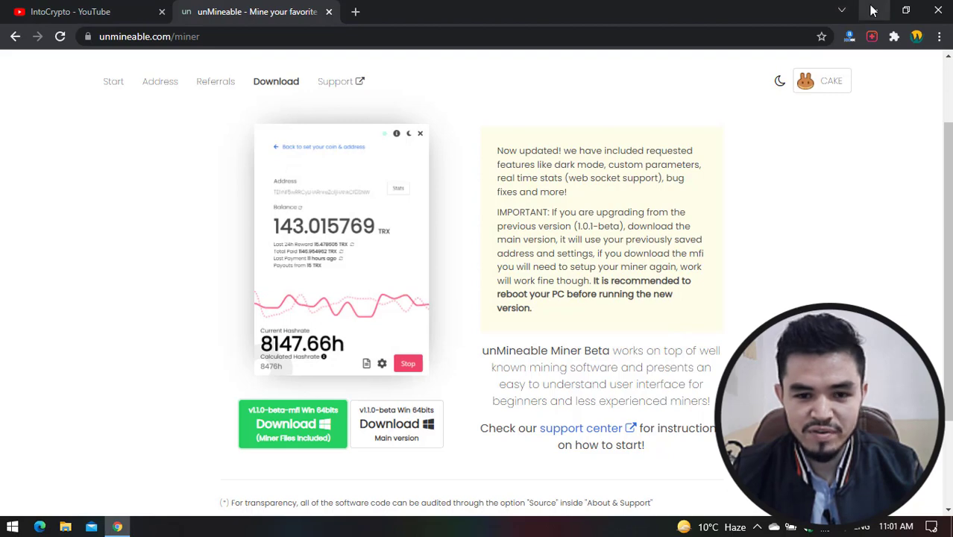
Step: Copy the miner zip from the desktop Miner folder
click(874, 9)
double_click(13, 34)
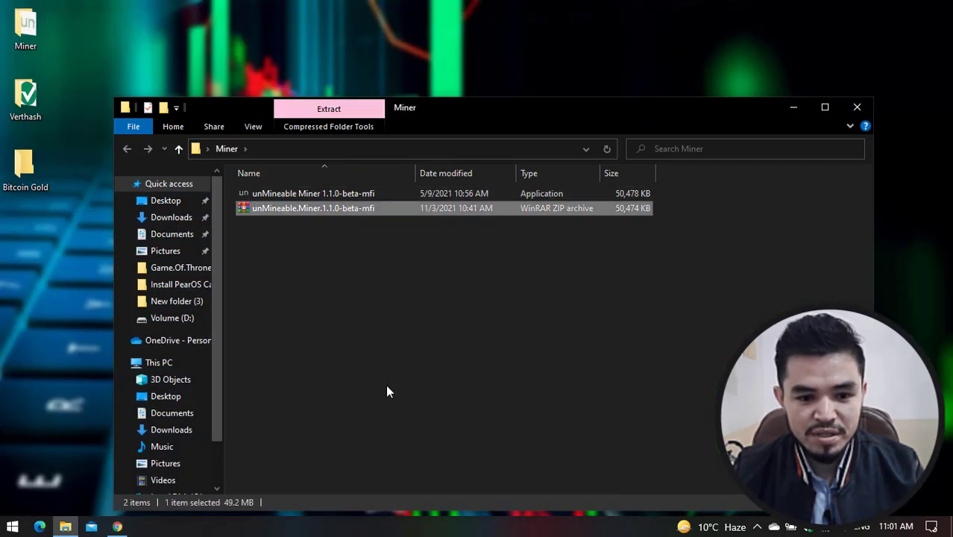
key(shift+F10)
key(Escape)
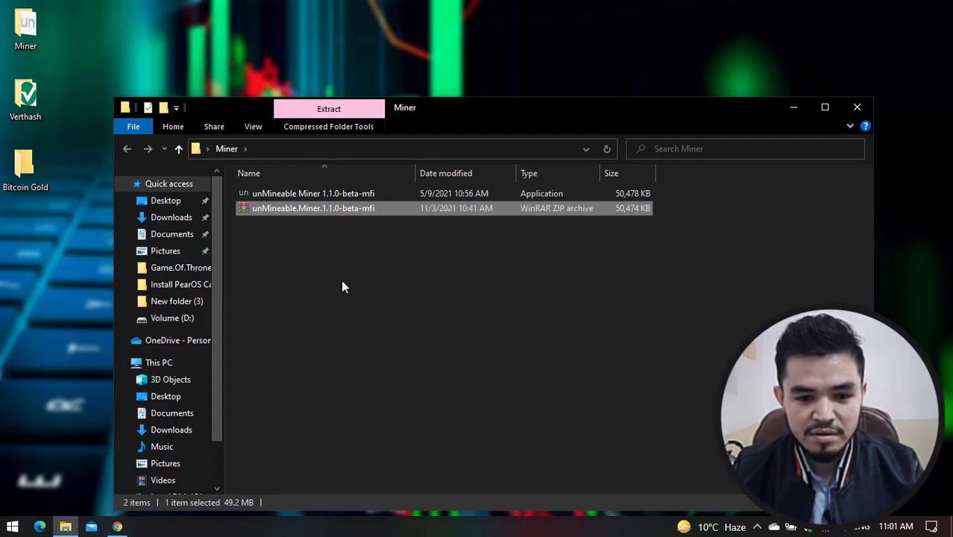
right_click(316, 208)
click(359, 436)
click(857, 107)
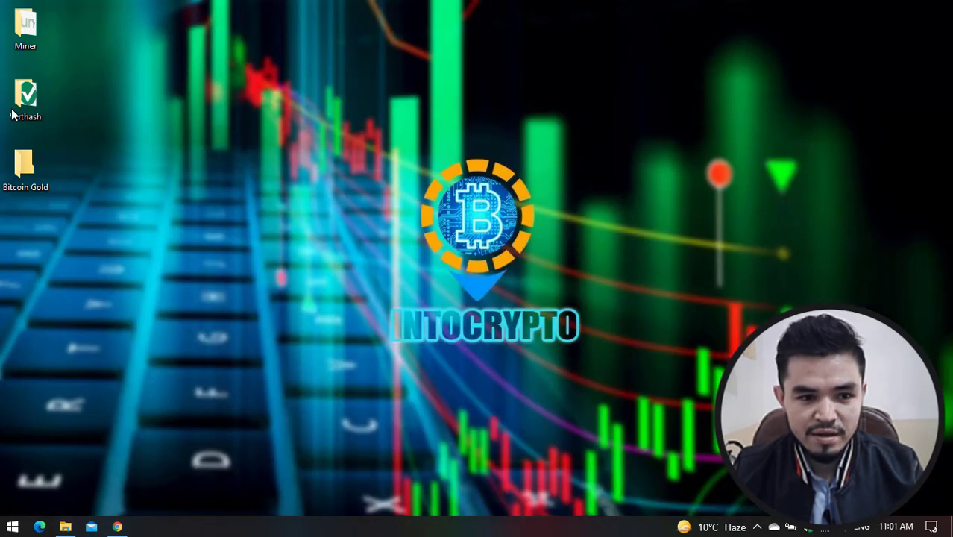
Step: Paste the miner zip into the Bitcoin Gold folder and extract it there
double_click(11, 160)
right_click(347, 232)
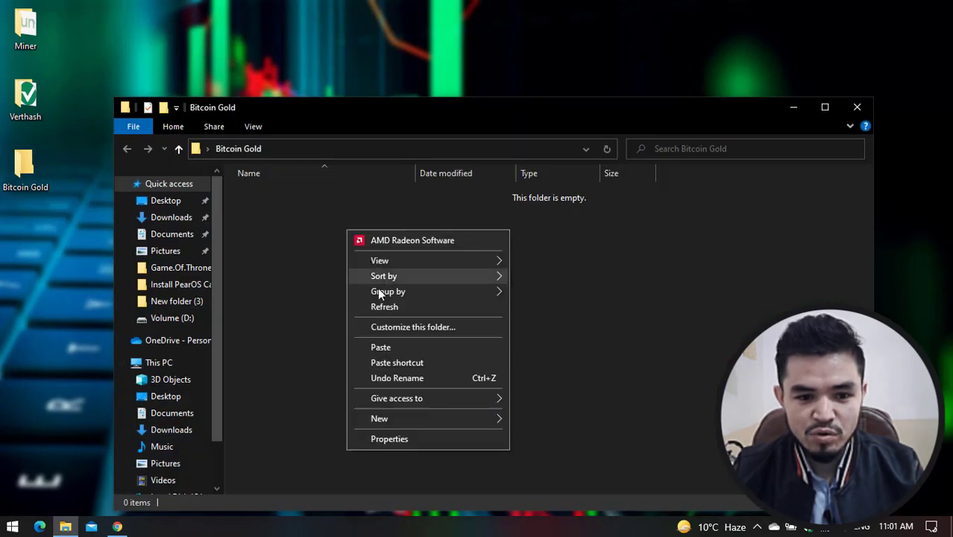
click(386, 345)
right_click(337, 193)
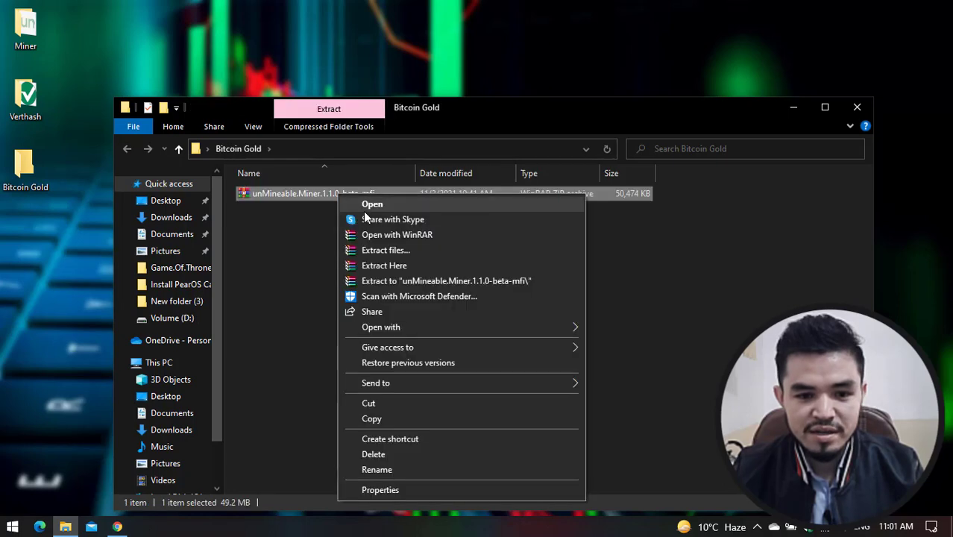
click(389, 265)
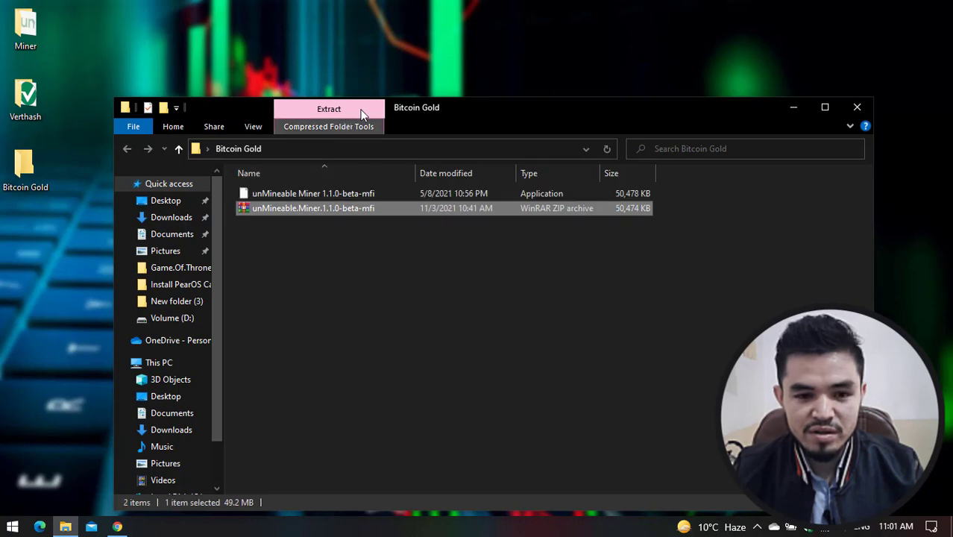
Step: Launch the extracted unMineable Miner 1.1.0-beta-mfi application
drag(409, 109, 399, 67)
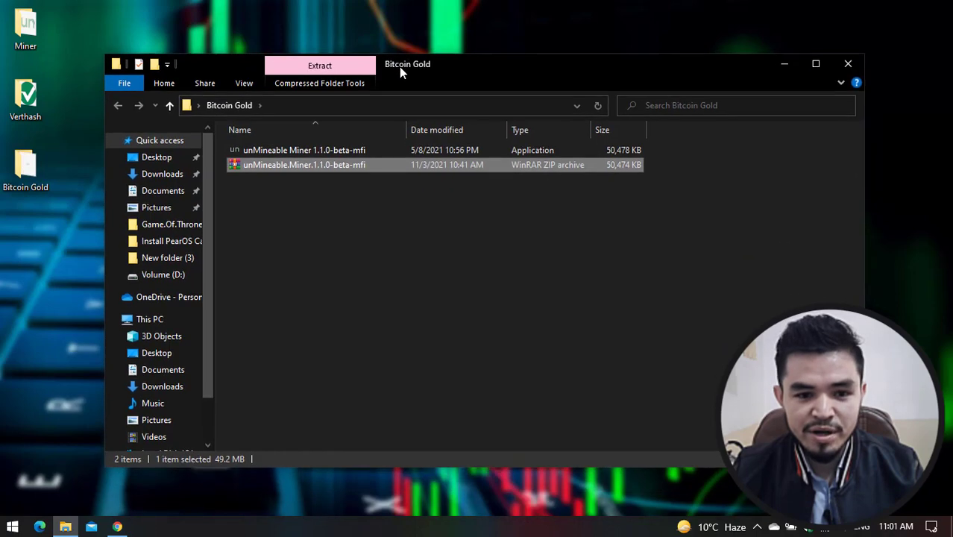
click(349, 153)
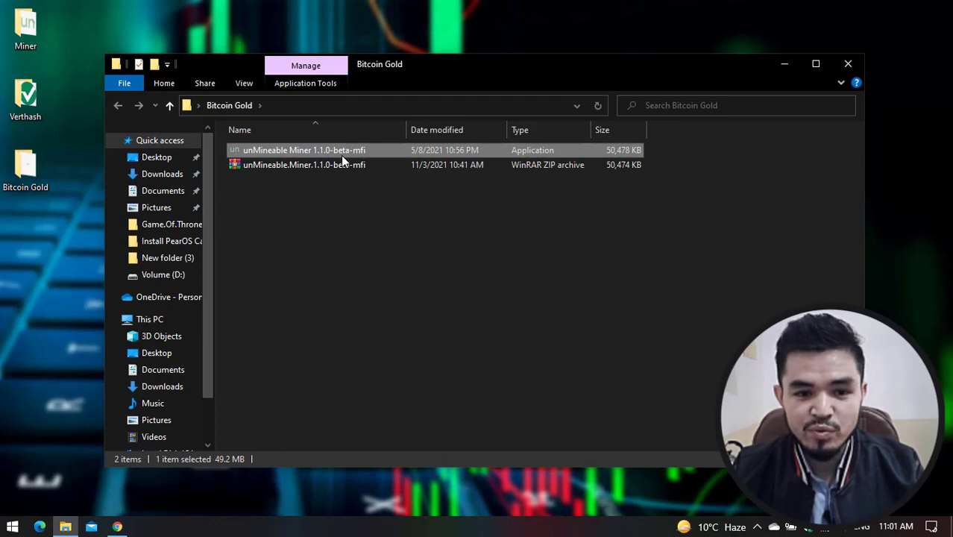
right_click(386, 156)
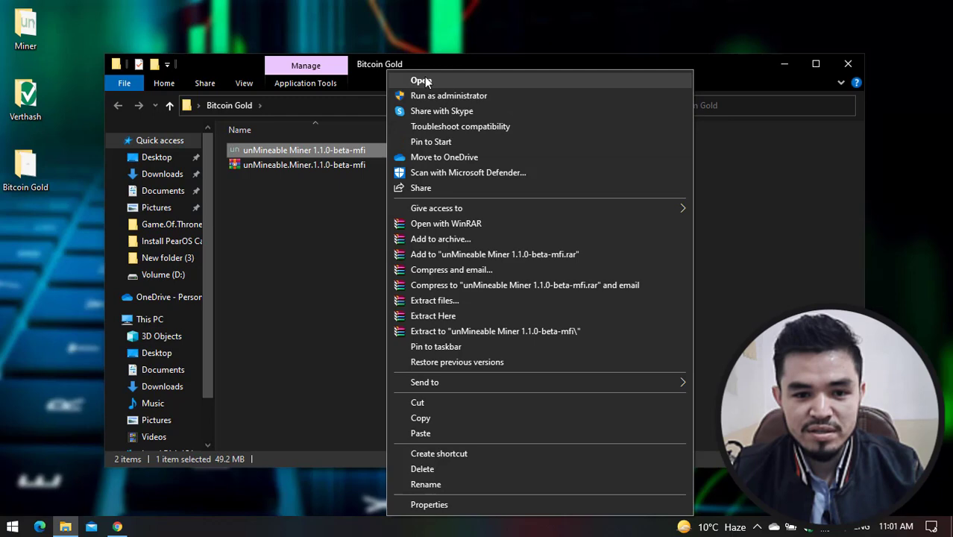
click(424, 77)
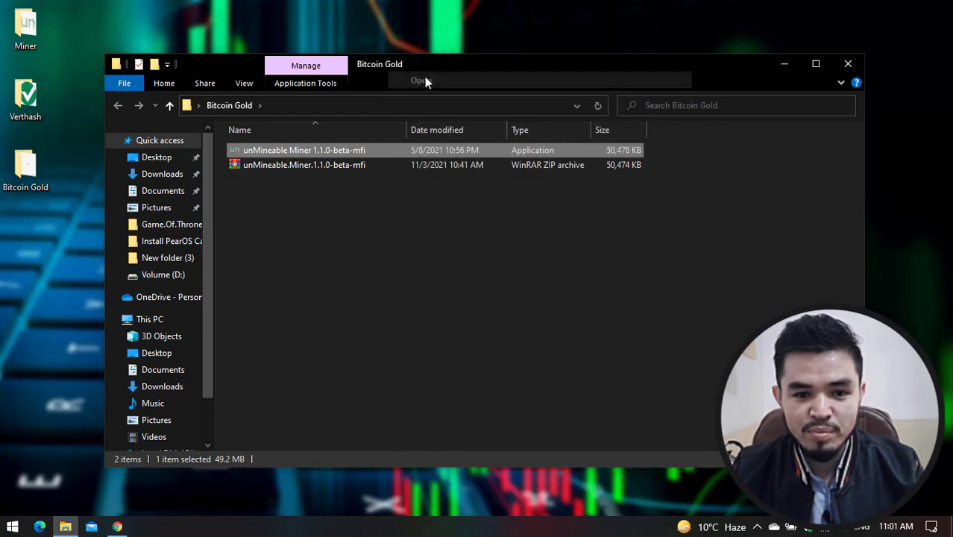
Step: Set the miner to CPU mining with Bitcoin Gold (BTG) and clear the old wallet address
click(779, 69)
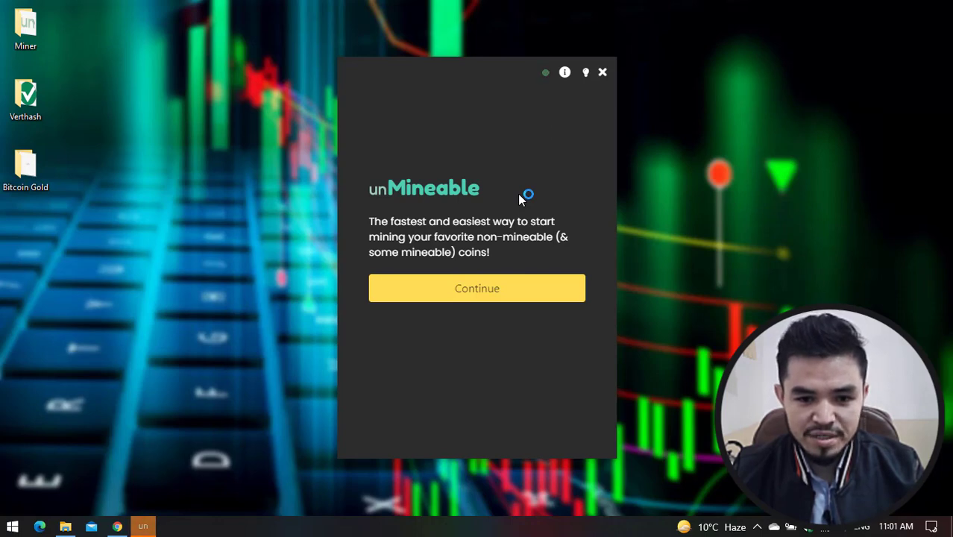
click(527, 290)
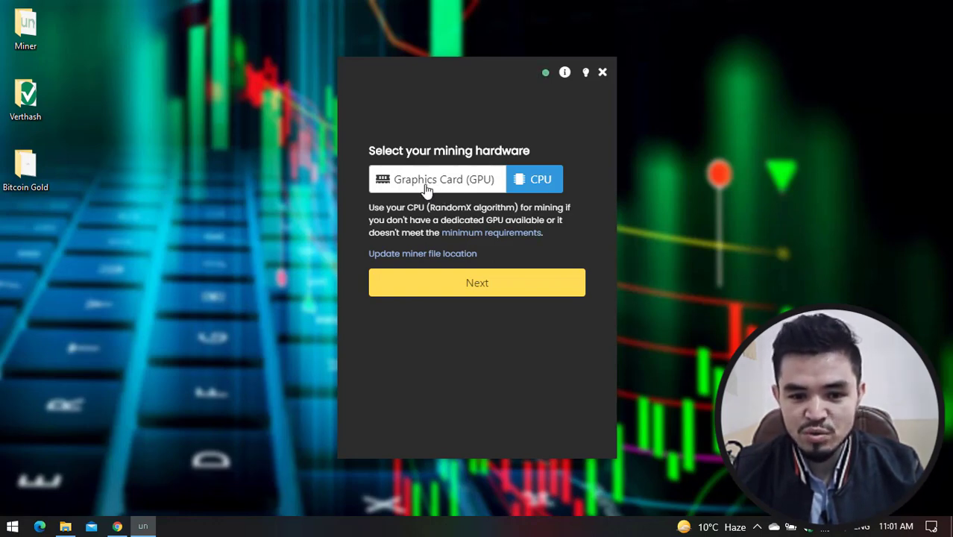
click(549, 290)
click(477, 182)
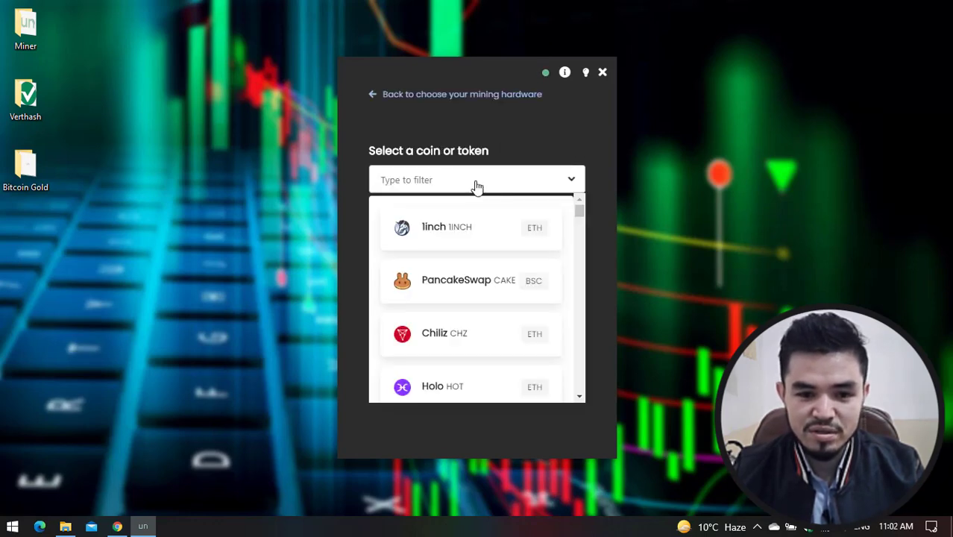
text(bitcoi)
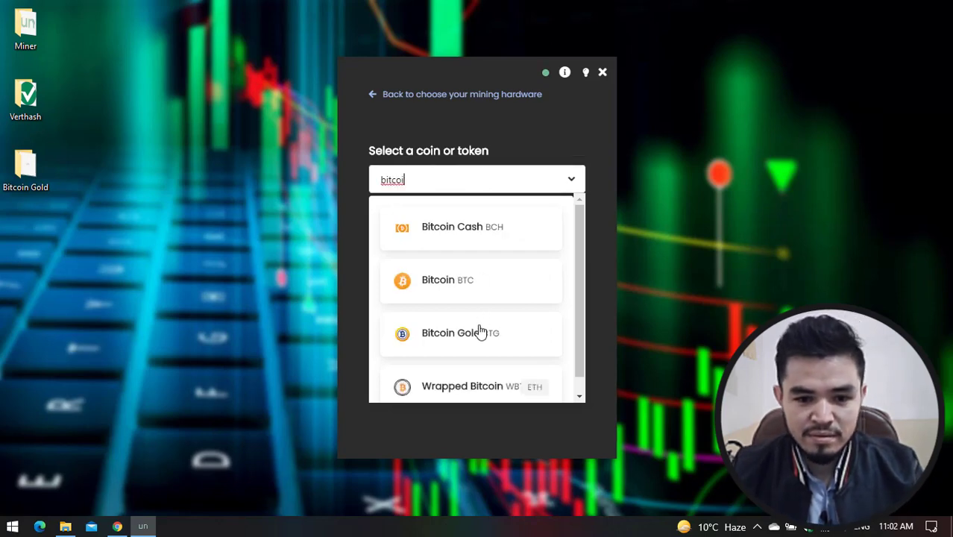
click(480, 334)
click(495, 238)
key(ctrl+a)
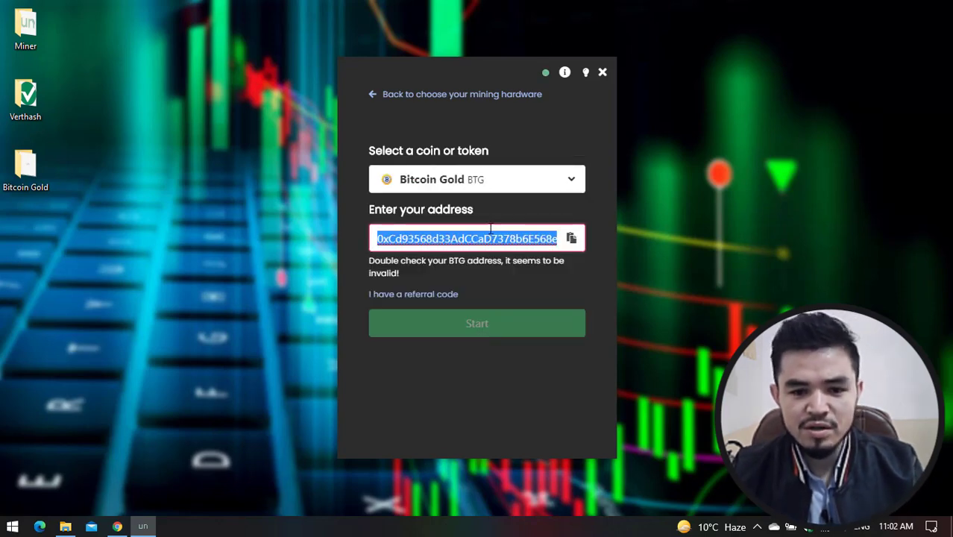
key(BackSpace)
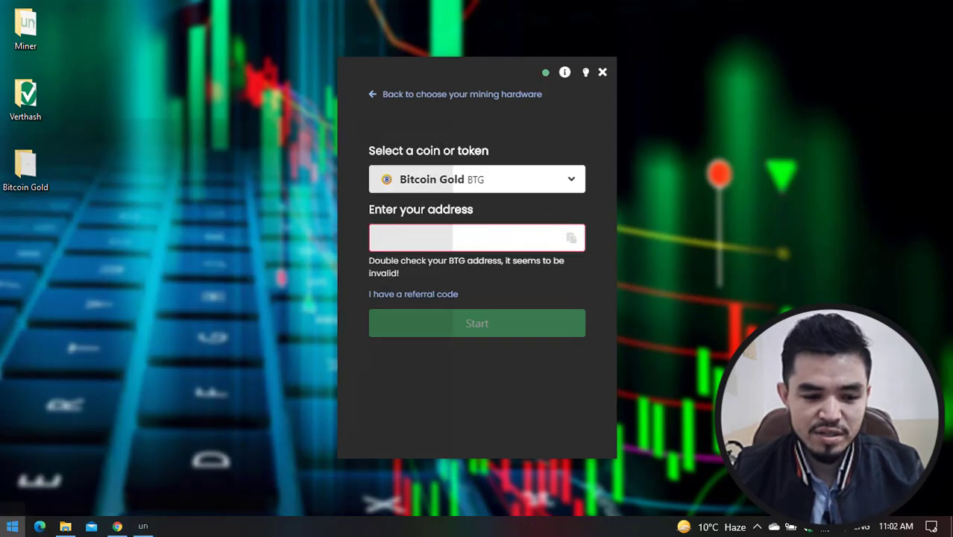
Step: Launch the Trust Wallet app from the Start menu
click(12, 526)
text(trus)
key(Return)
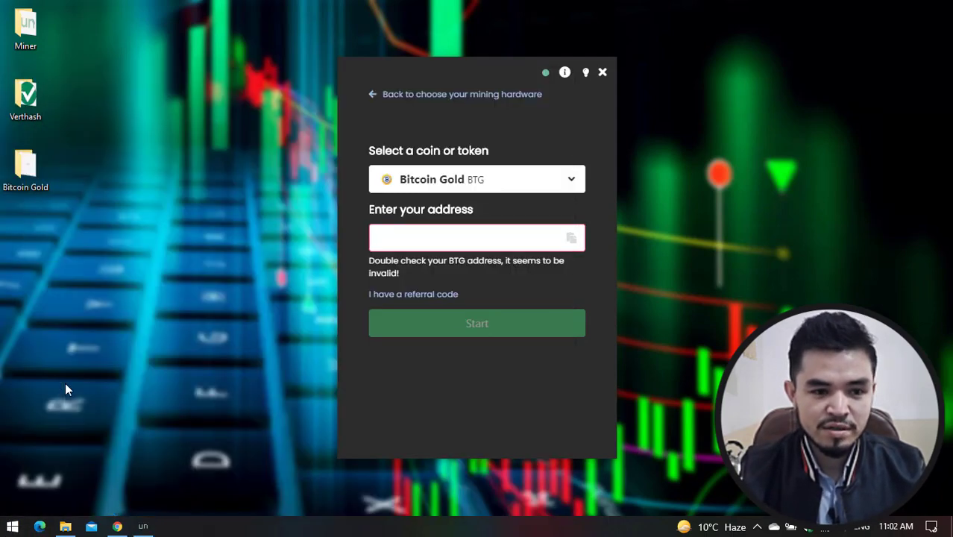
Step: Search Trust Wallet tokens for 'bitcoin gold', find no assets, and minimize the wallet
scroll(451, 272, up, 5)
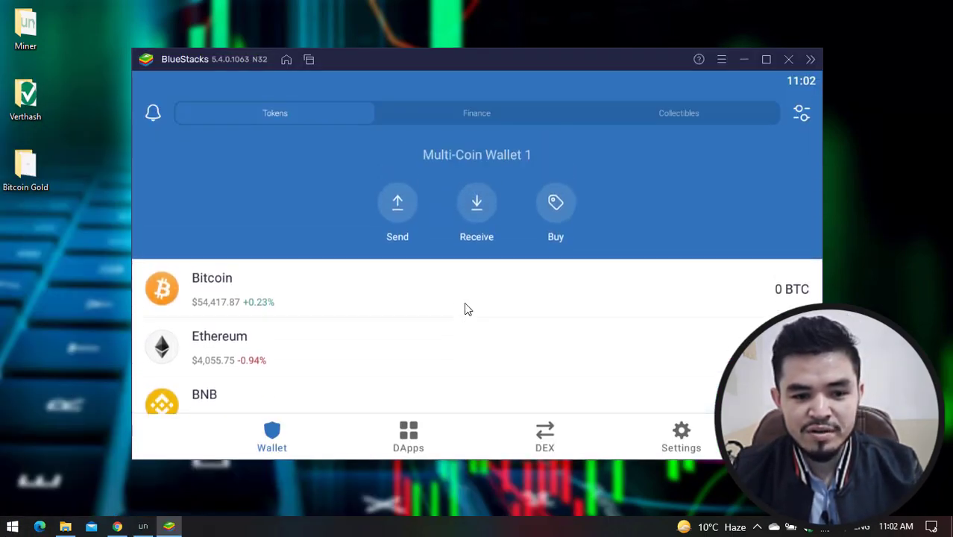
click(801, 112)
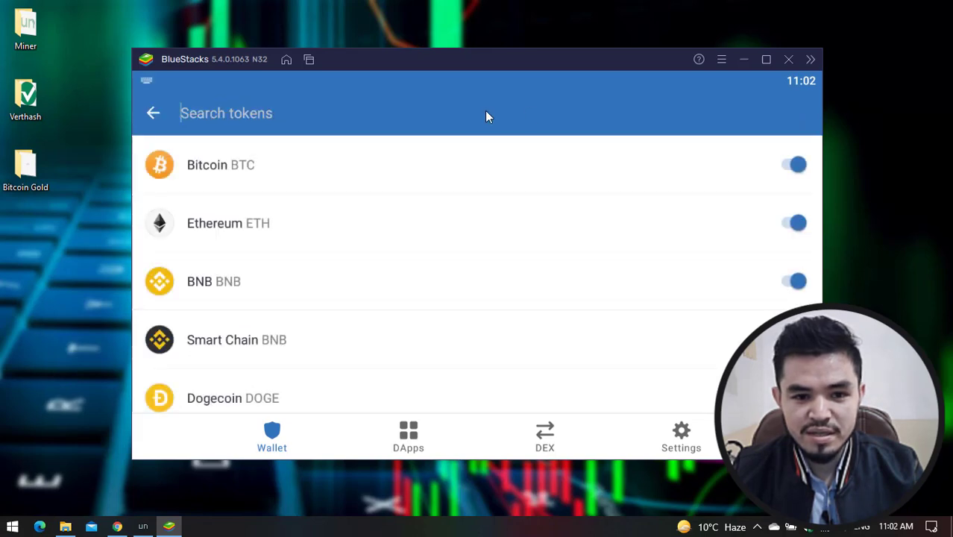
text(bitcoin go)
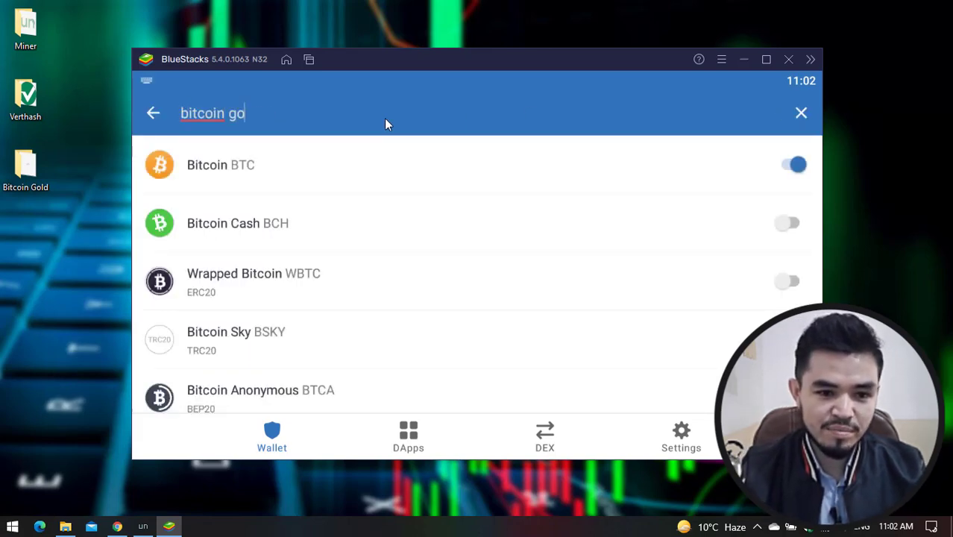
text(ld)
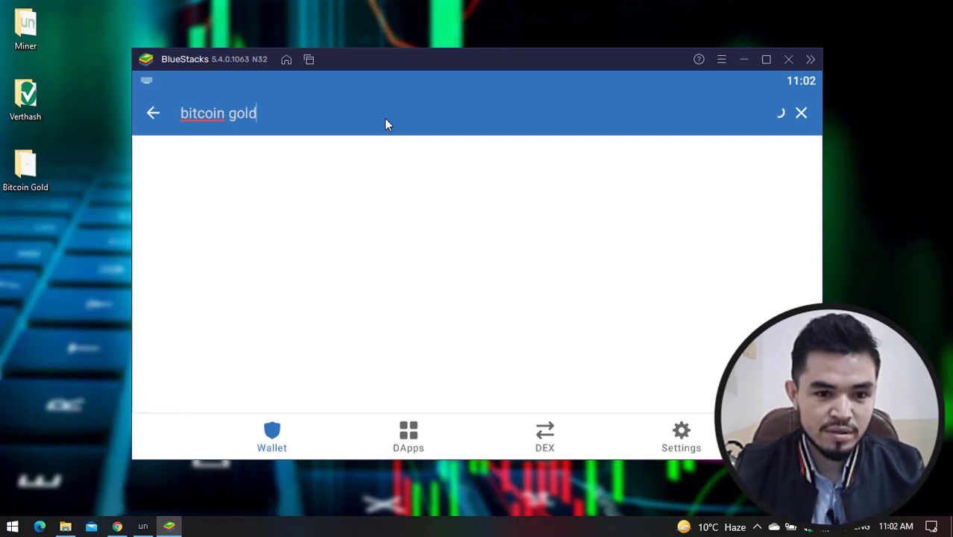
click(151, 114)
scroll(522, 224, down, 3)
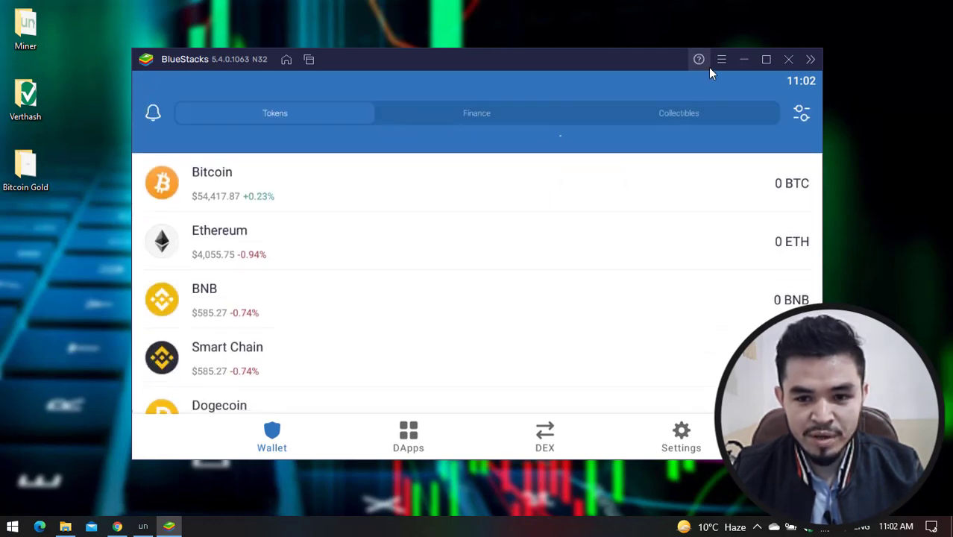
click(744, 60)
Step: Search Binance's wallet for Bitcoin Gold and open its BTG deposit page
click(117, 525)
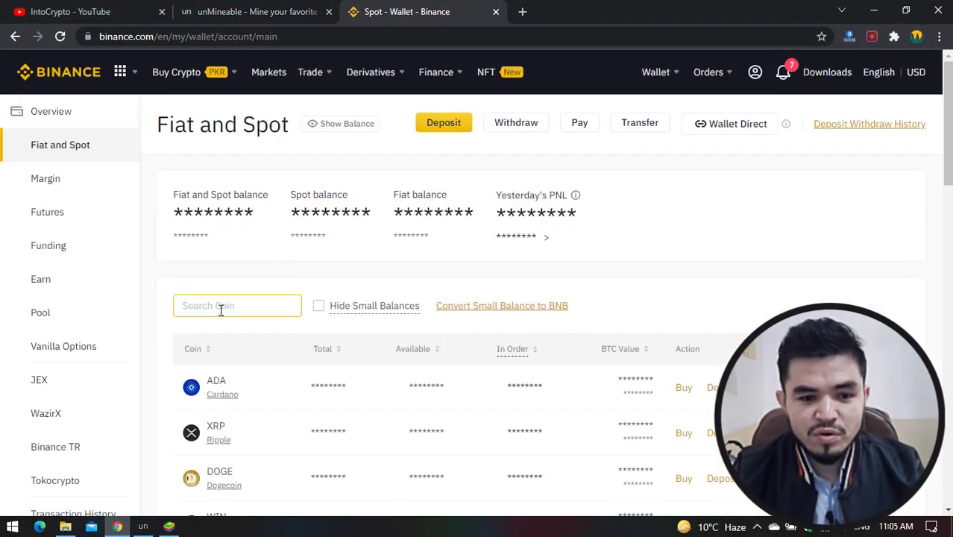
click(224, 306)
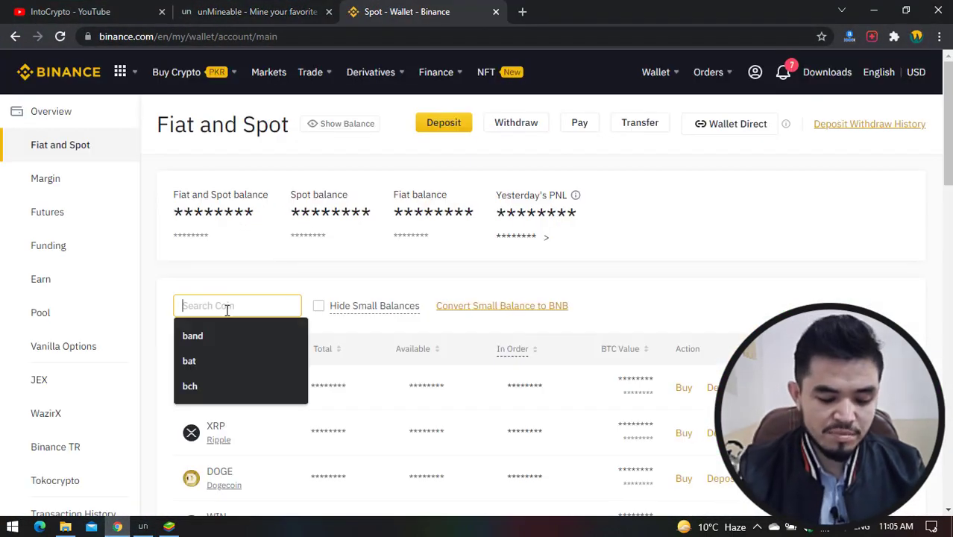
text(bitcoin)
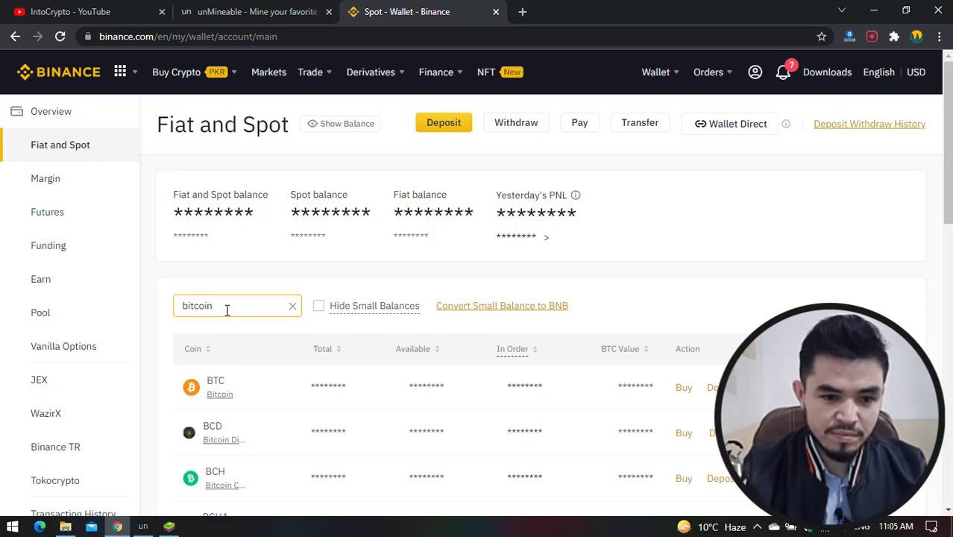
text(go)
key(BackSpace)
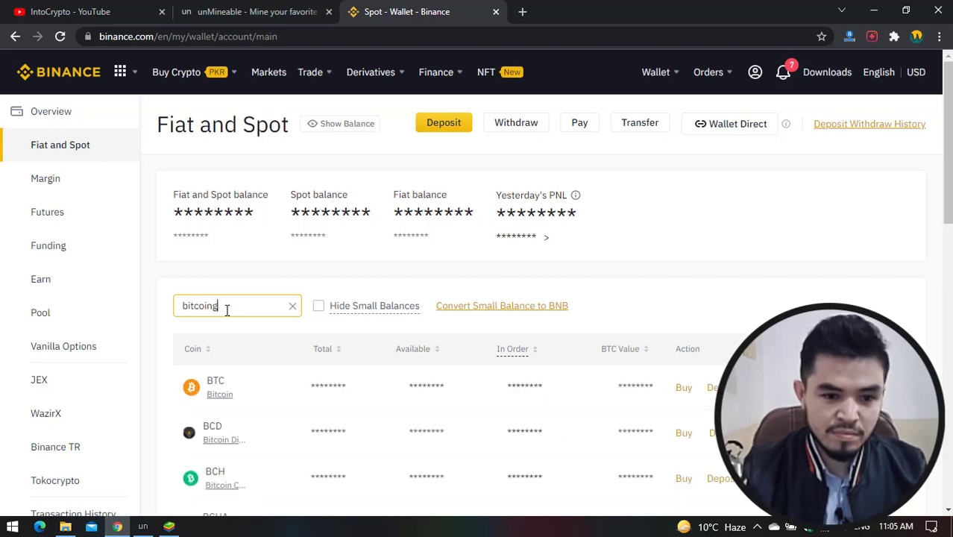
text(go)
key(BackSpace)
key(BackSpace)
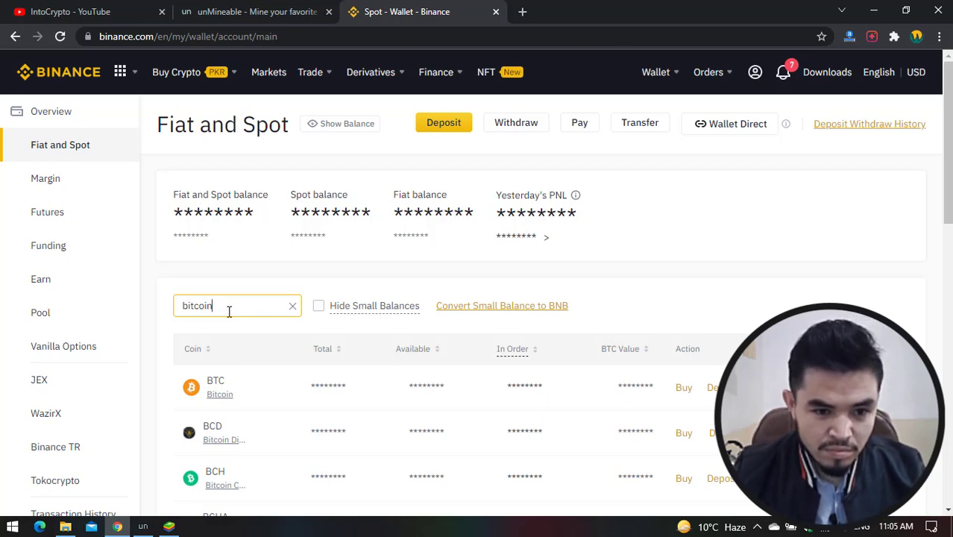
text(g)
key(BackSpace)
scroll(273, 337, down, 1)
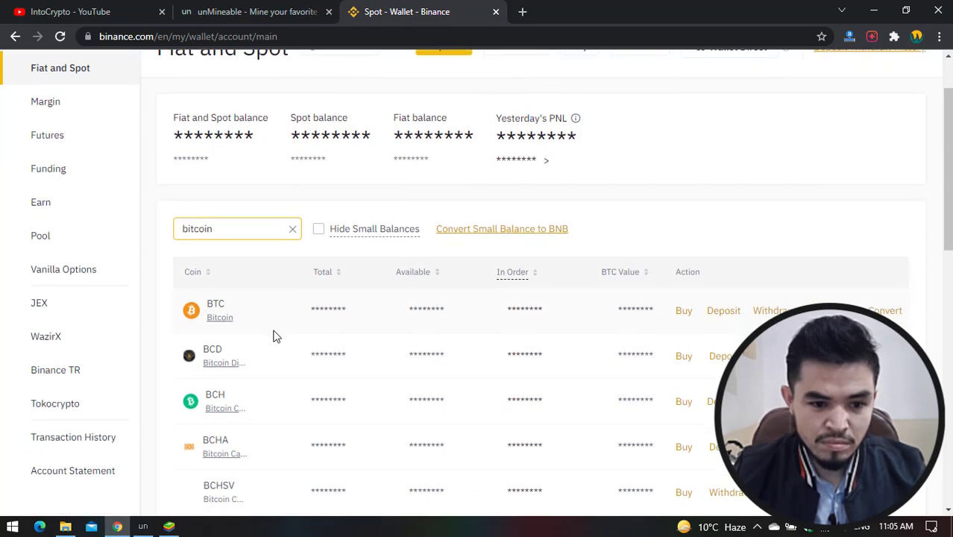
scroll(246, 321, down, 1)
scroll(225, 287, down, 2)
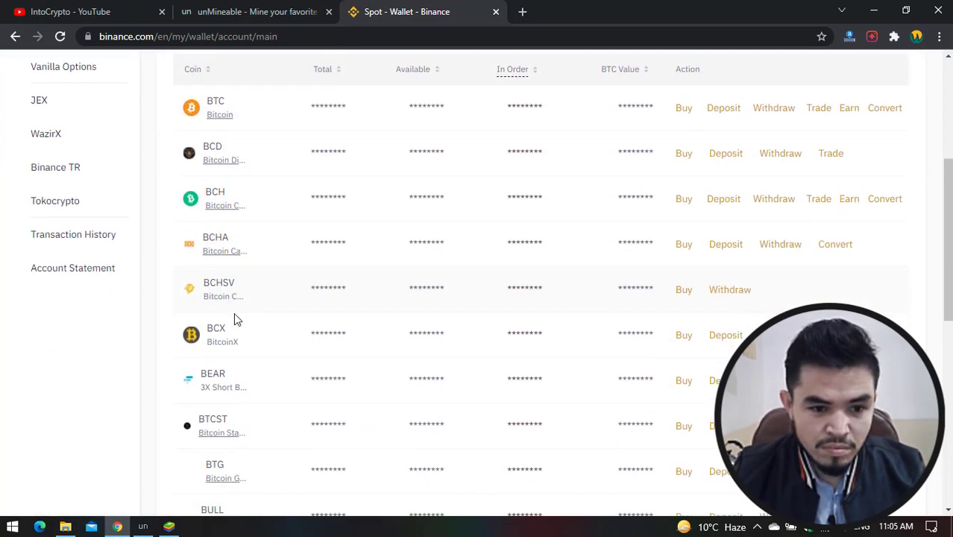
scroll(246, 358, down, 2)
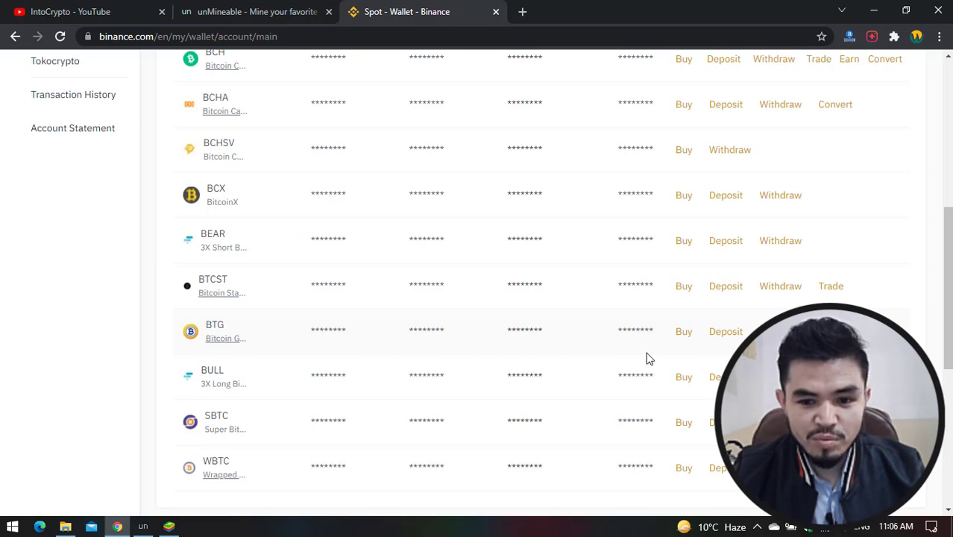
click(724, 333)
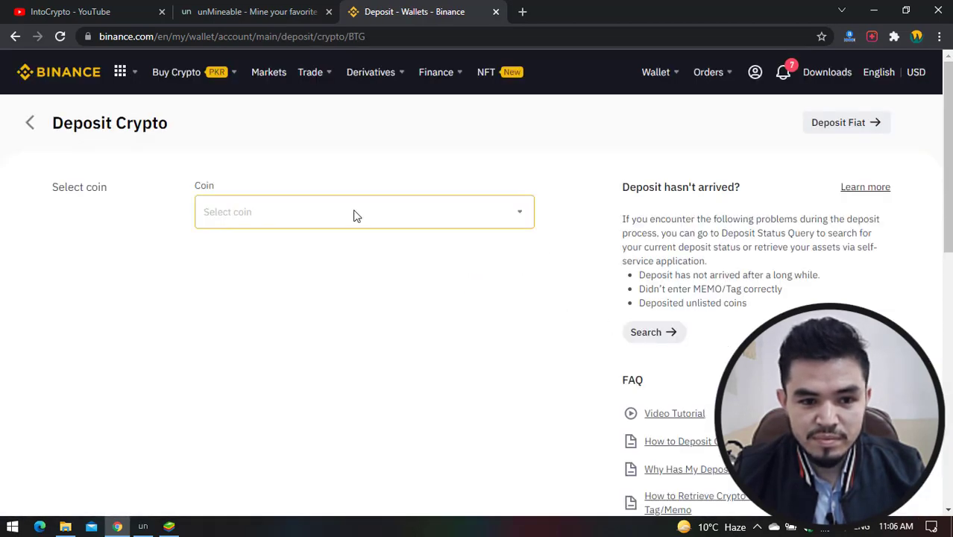
Step: Keep BTG as the deposit coin and choose the BSC (BEP20) network
click(355, 215)
click(432, 187)
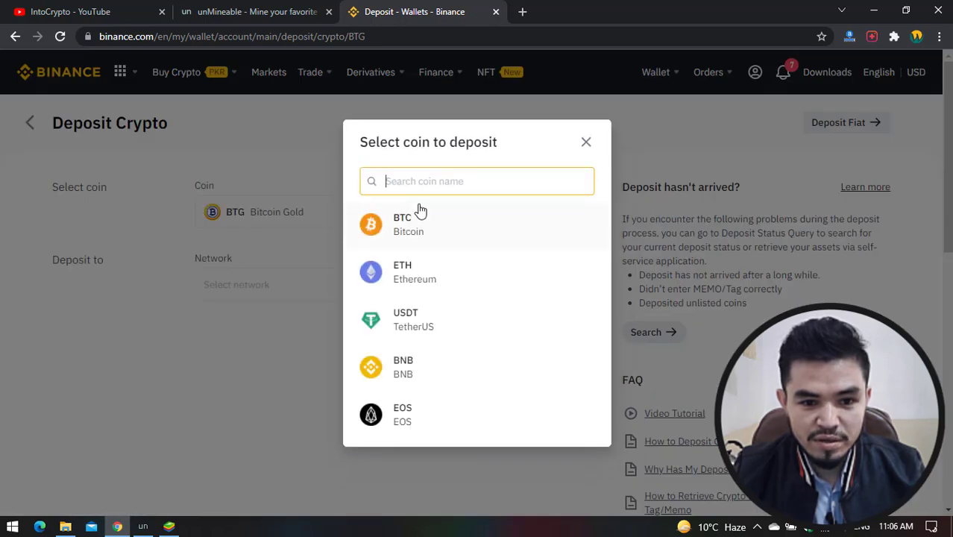
click(587, 141)
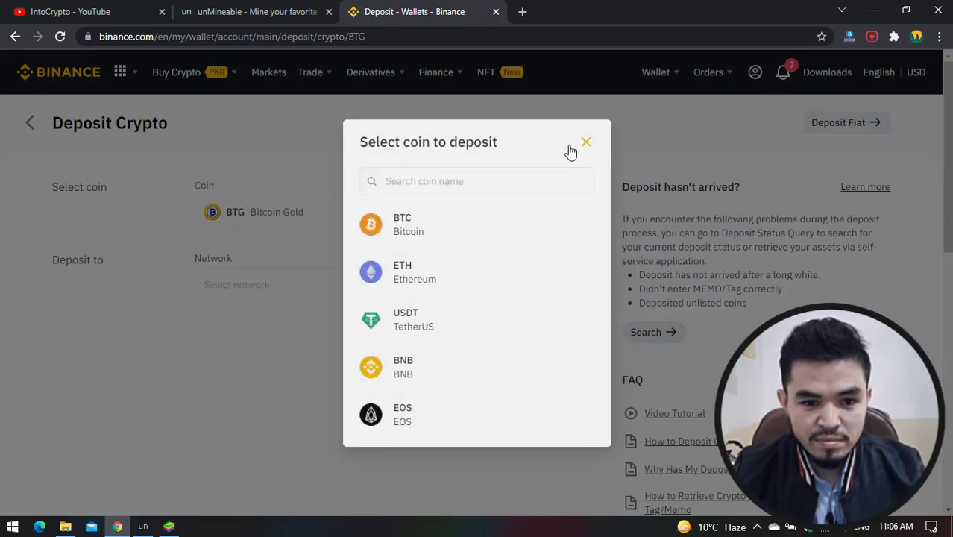
click(465, 288)
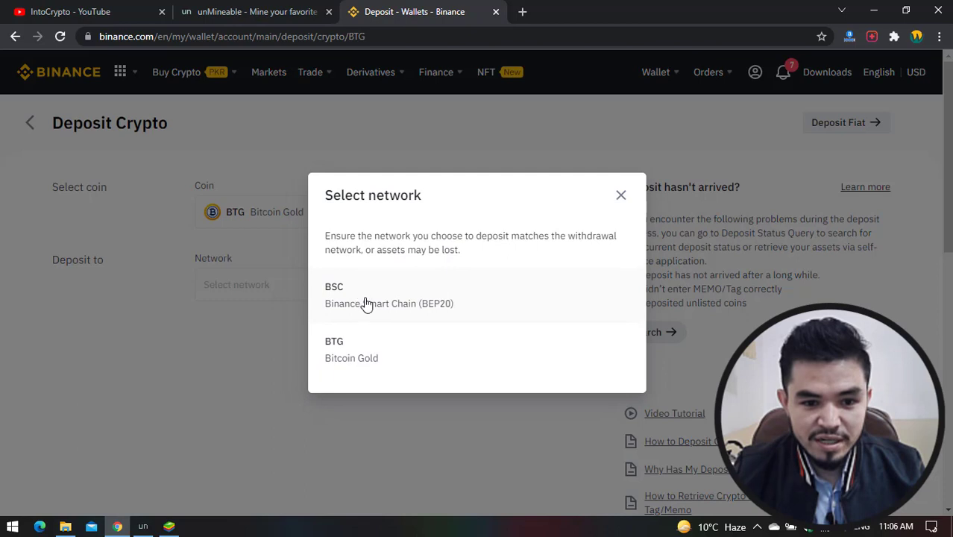
click(412, 310)
scroll(373, 283, down, 1)
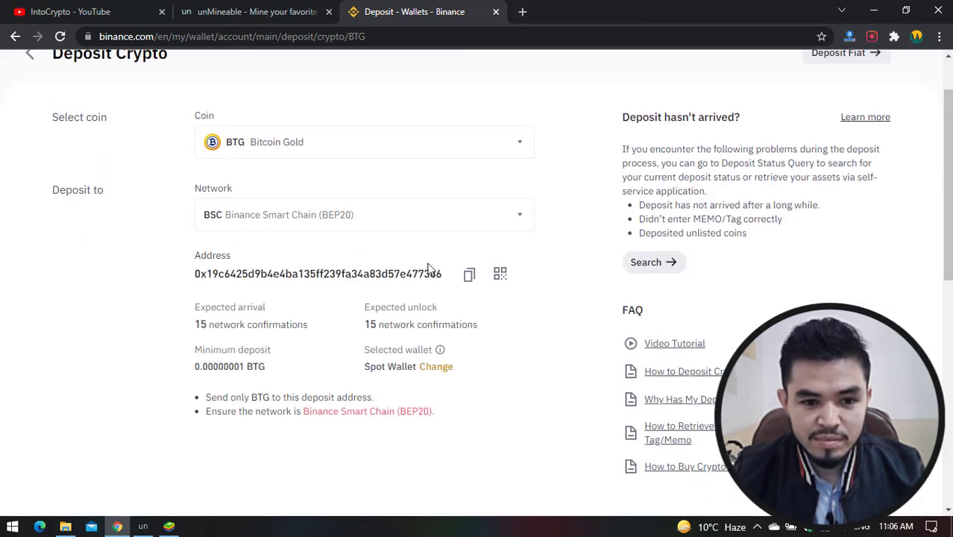
Step: Start mining to the copied Binance BTG address and check the 0.155 BTG payout threshold
click(469, 275)
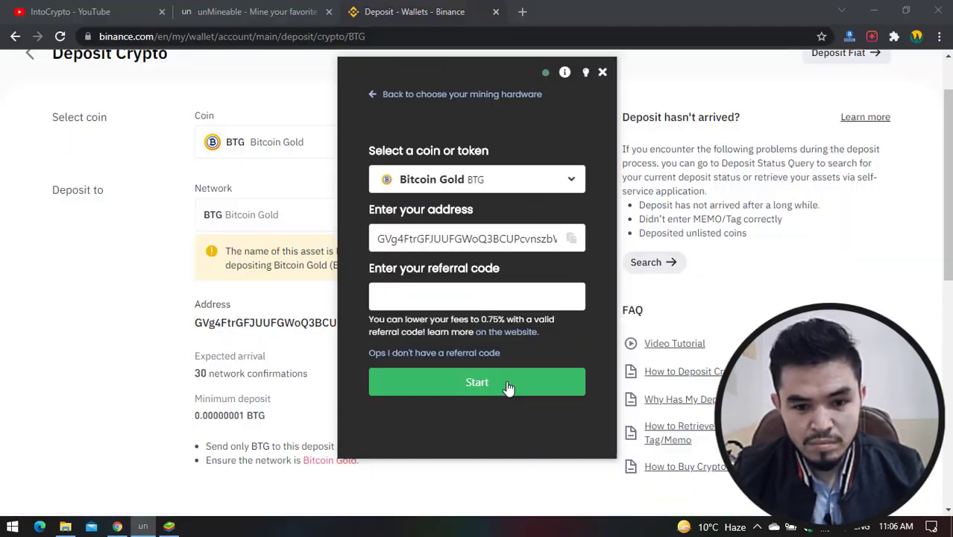
click(506, 381)
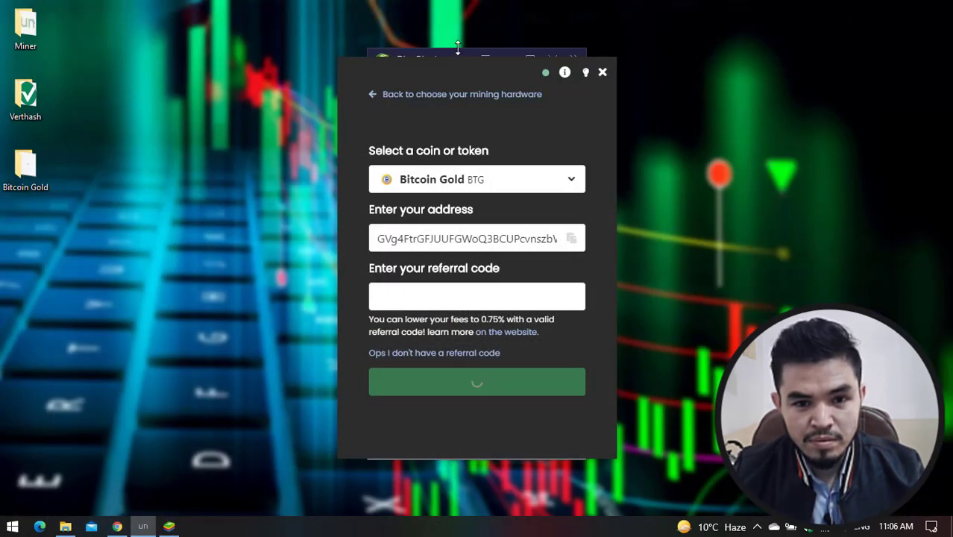
click(527, 52)
click(508, 59)
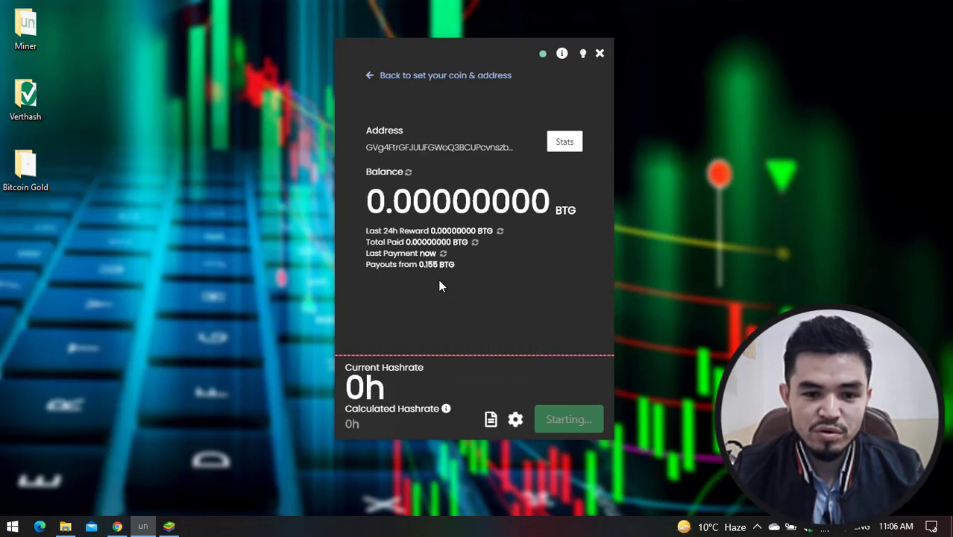
drag(367, 235, 369, 90)
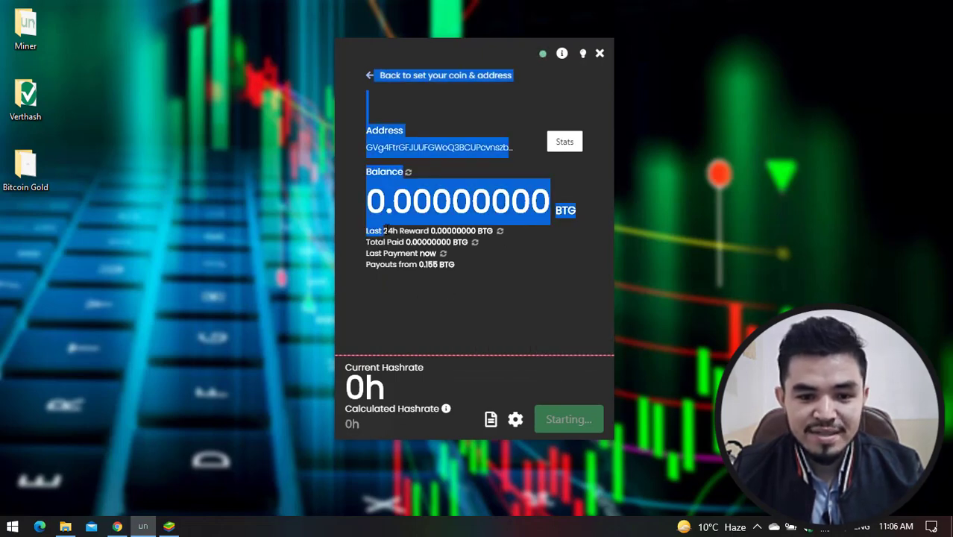
click(388, 230)
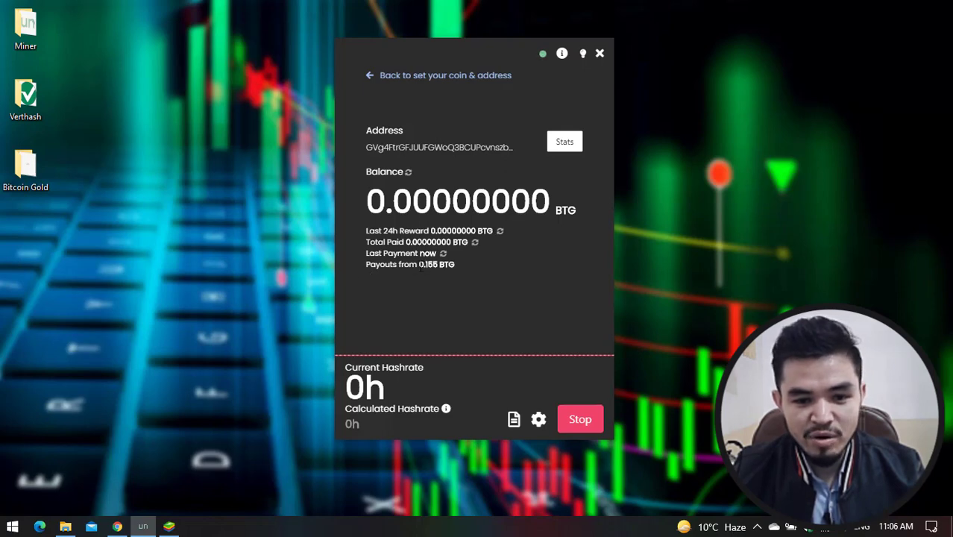
Step: Review the Advanced settings, close them unsaved, and stop mining so hashrate returns to 0h
click(466, 266)
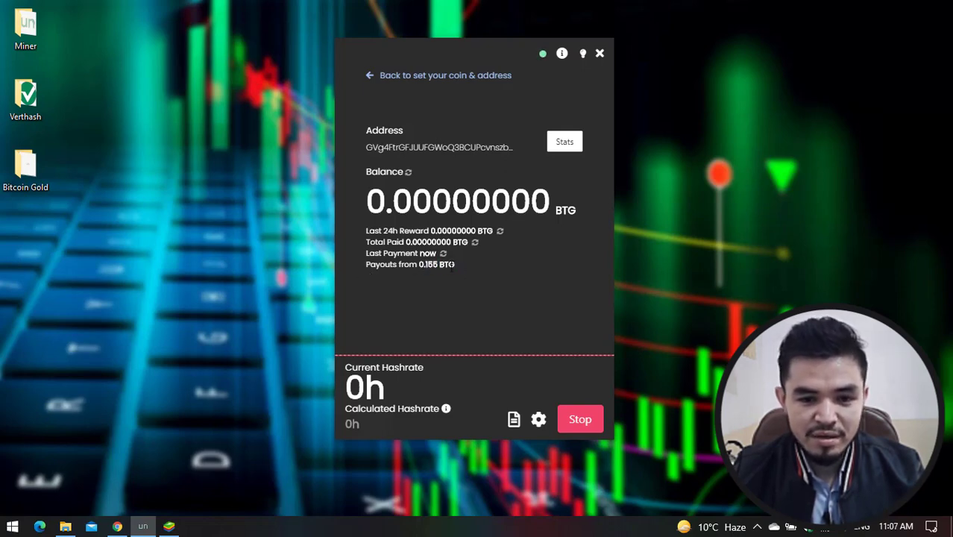
click(537, 420)
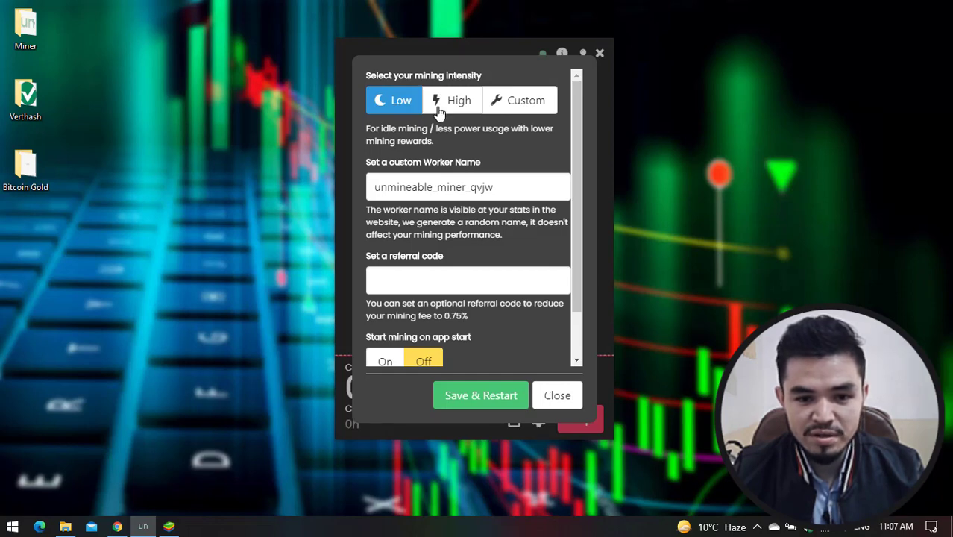
click(416, 278)
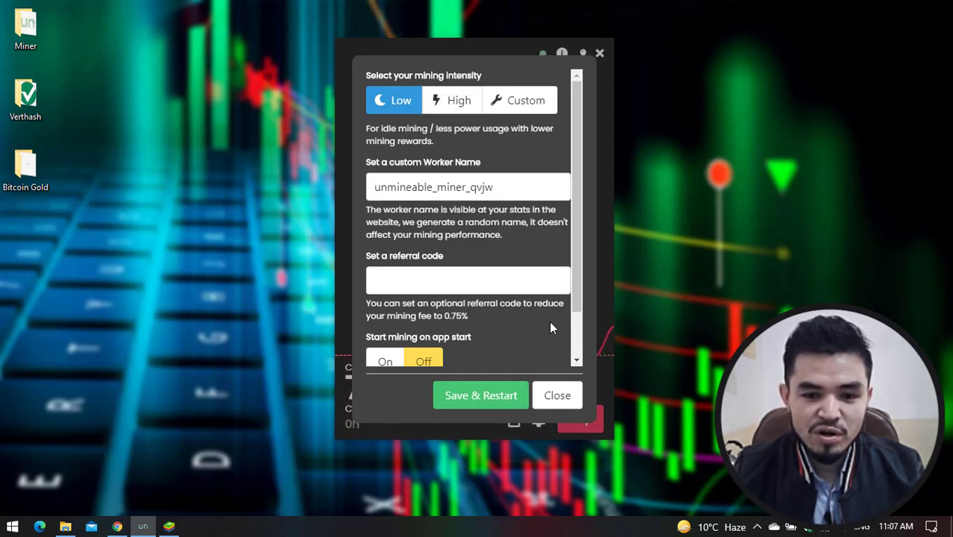
scroll(551, 319, down, 2)
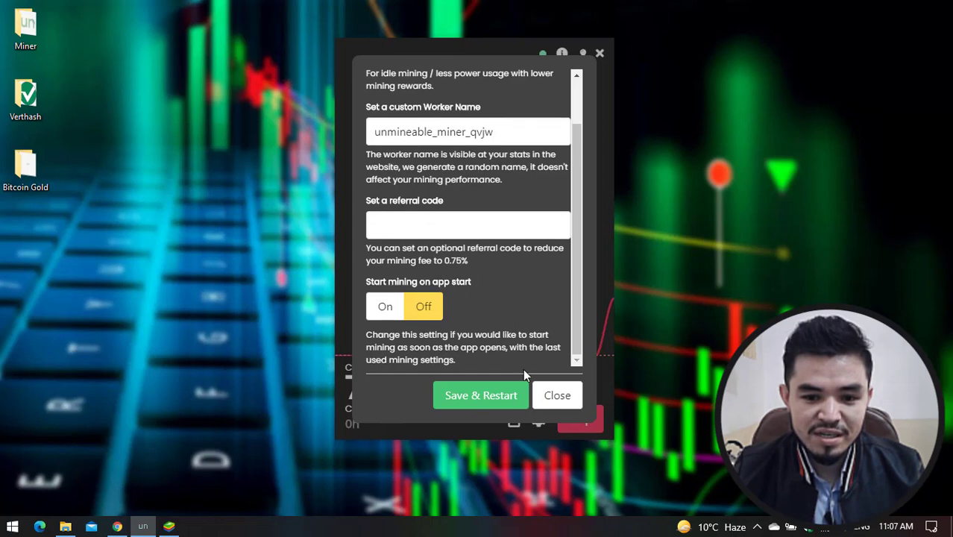
click(557, 399)
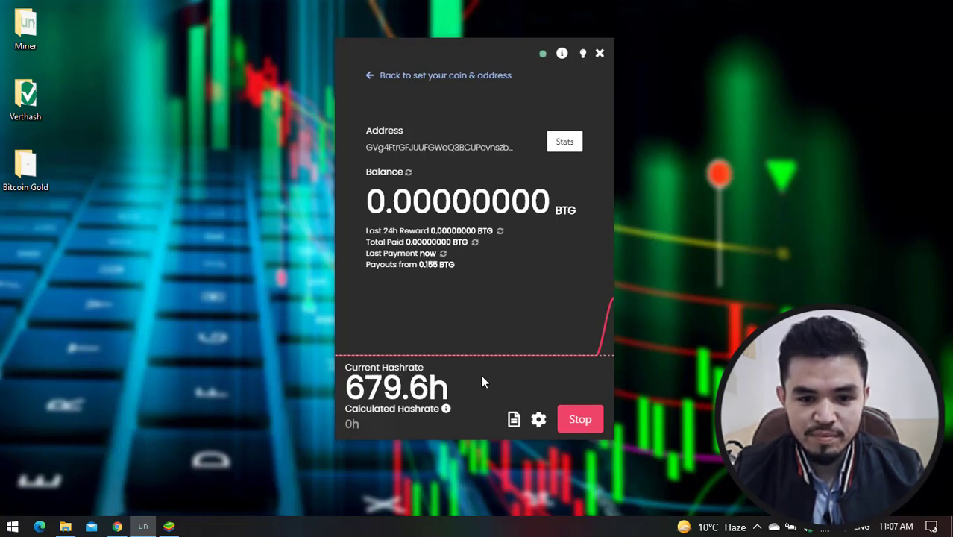
click(579, 418)
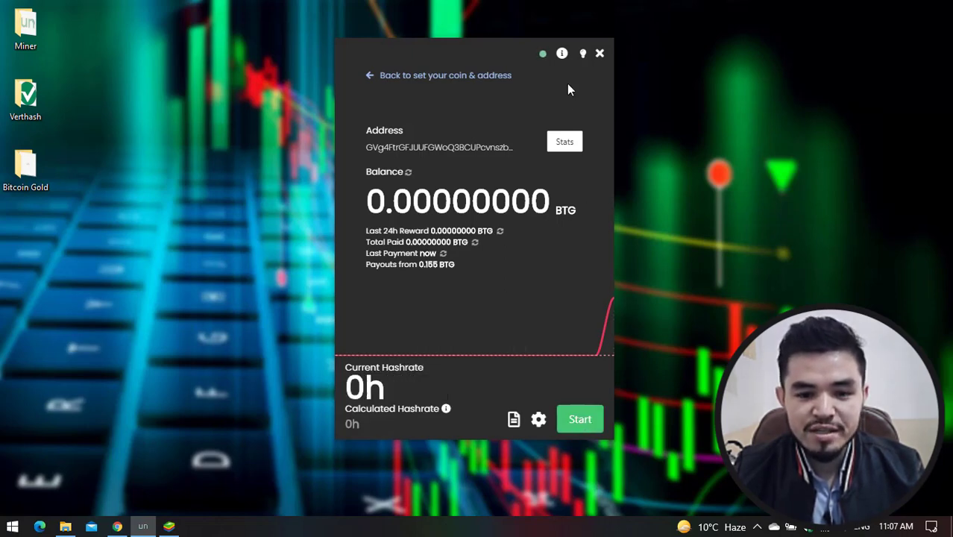
Step: Open the address's stats on the unMineable website and check the pending balance and 1% mining fee
click(565, 144)
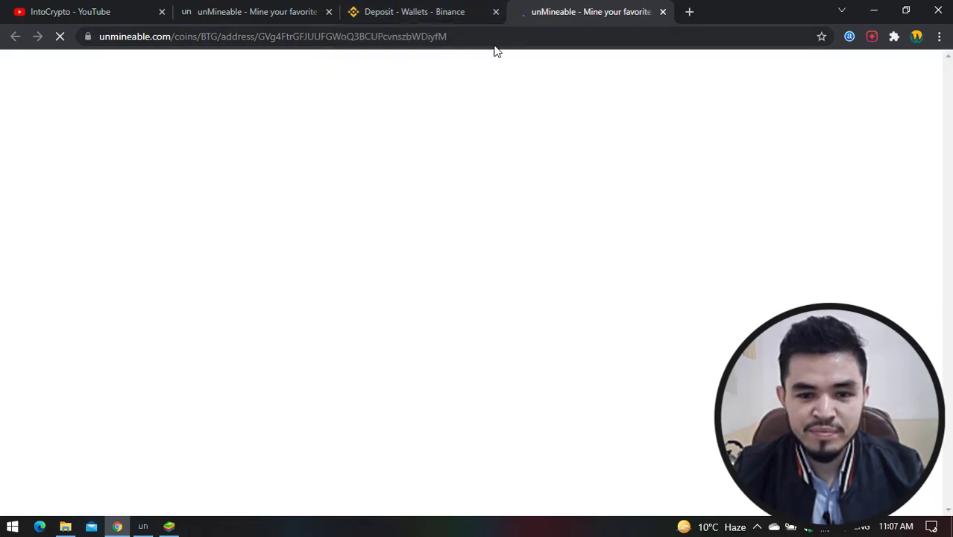
drag(363, 152, 494, 149)
click(448, 152)
click(442, 181)
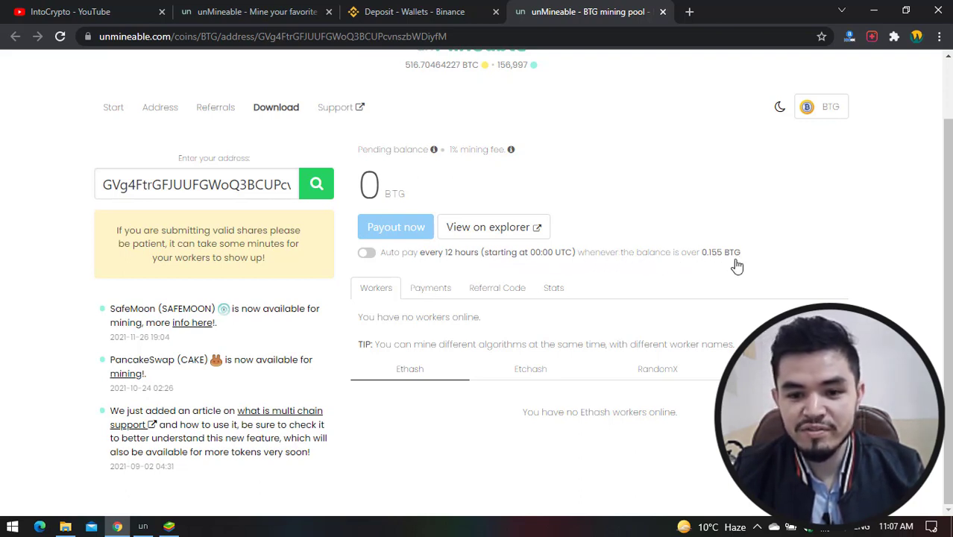
Step: Turn on Auto pay, then view the Payments, Referral Code and Stats tabs showing all balances at 0
click(372, 256)
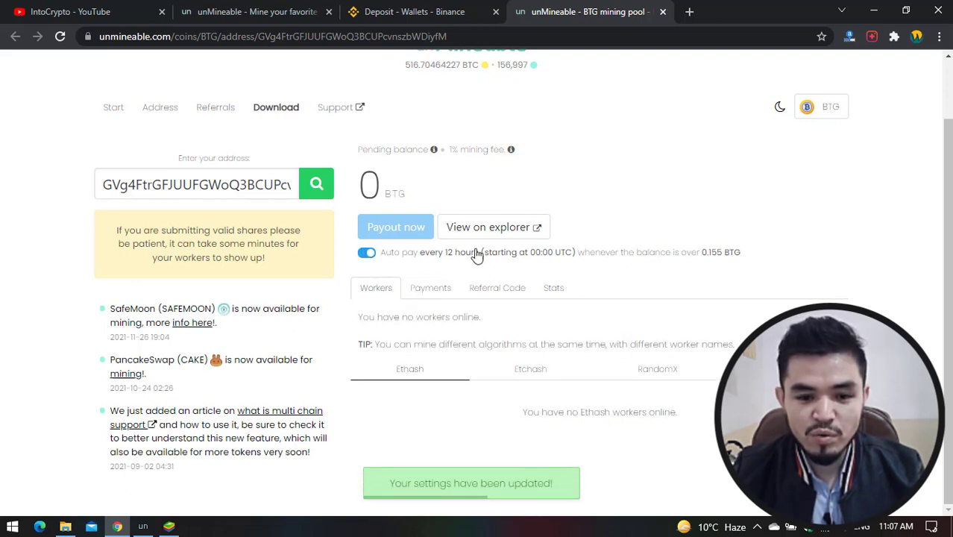
click(431, 288)
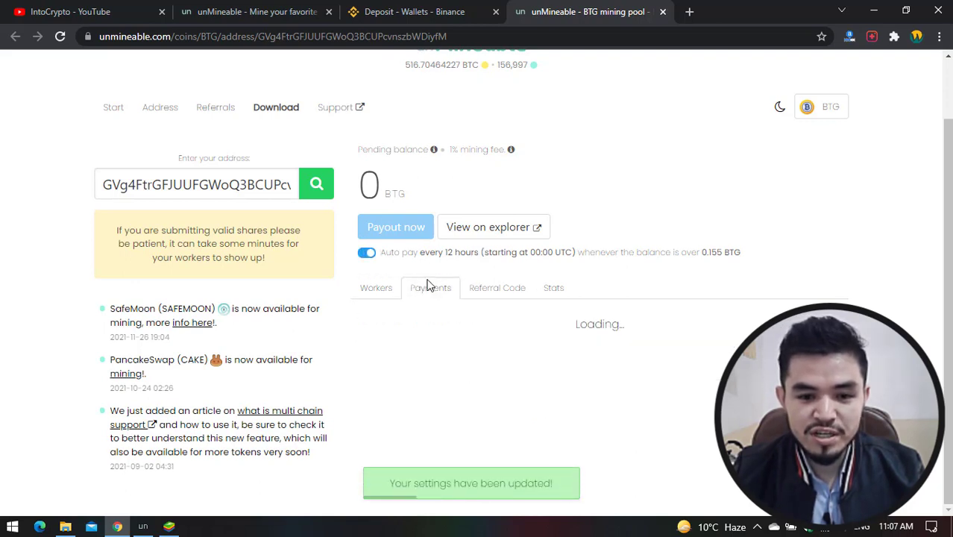
click(501, 289)
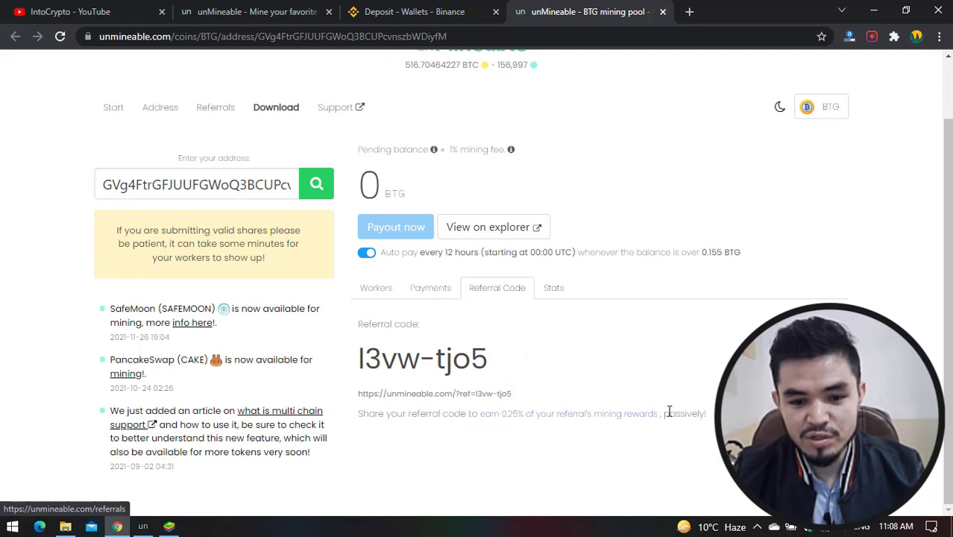
click(554, 295)
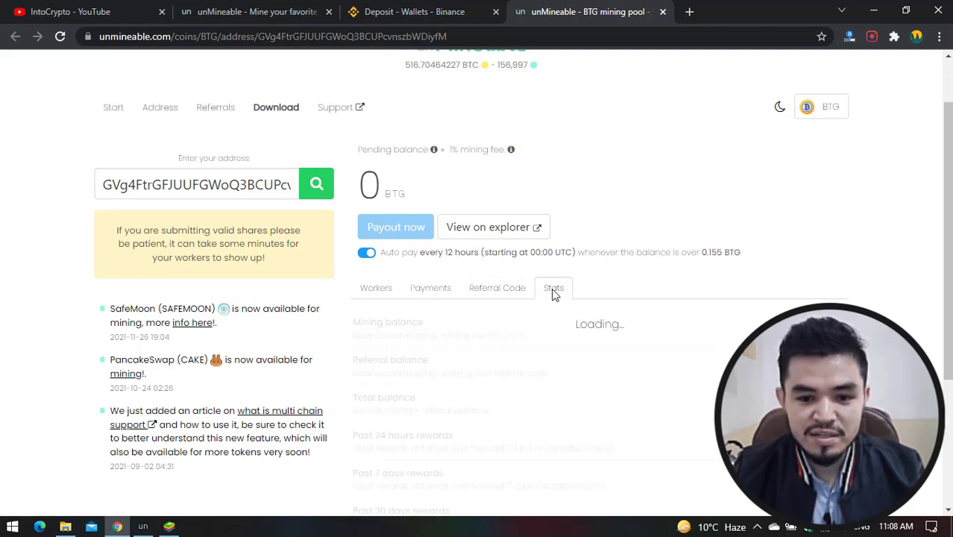
scroll(477, 337, down, 3)
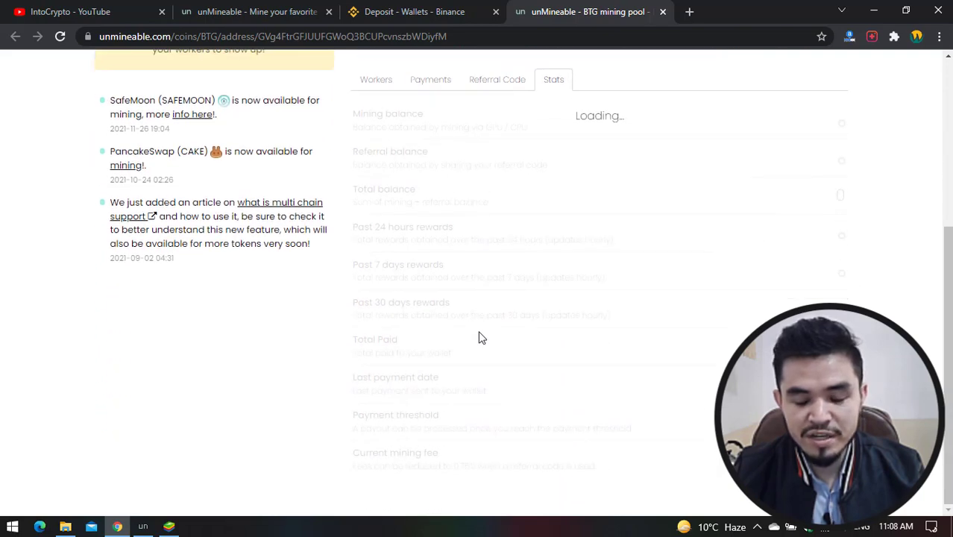
scroll(417, 234, up, 2)
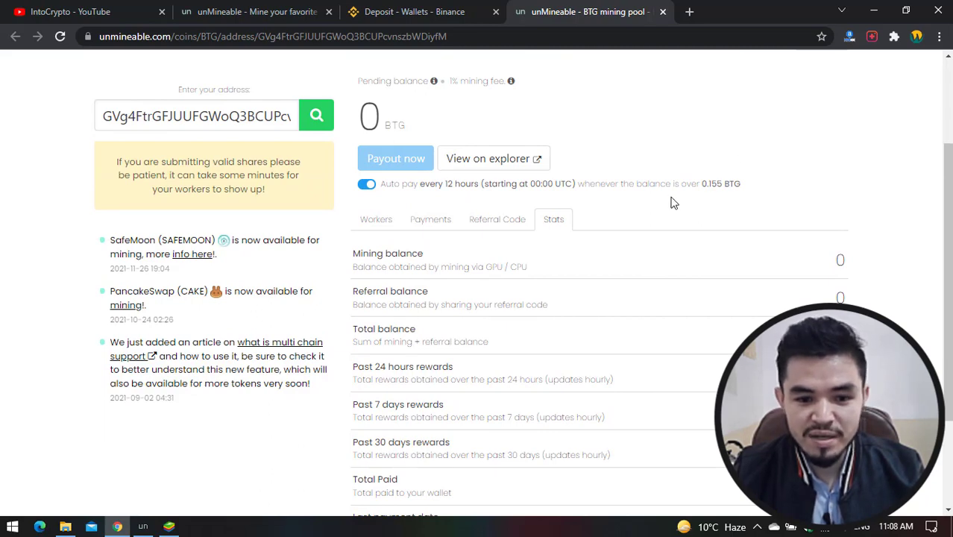
scroll(673, 203, down, 2)
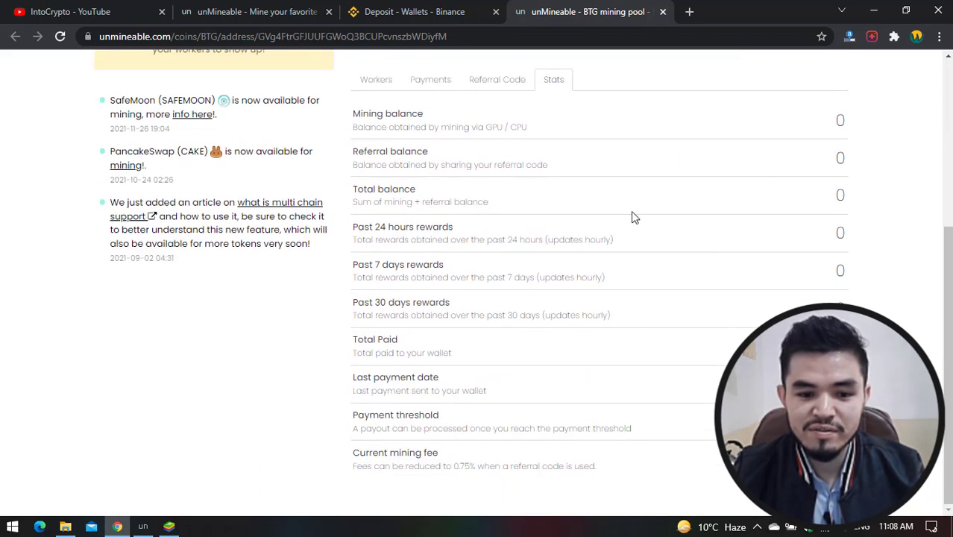
scroll(848, 276, up, 4)
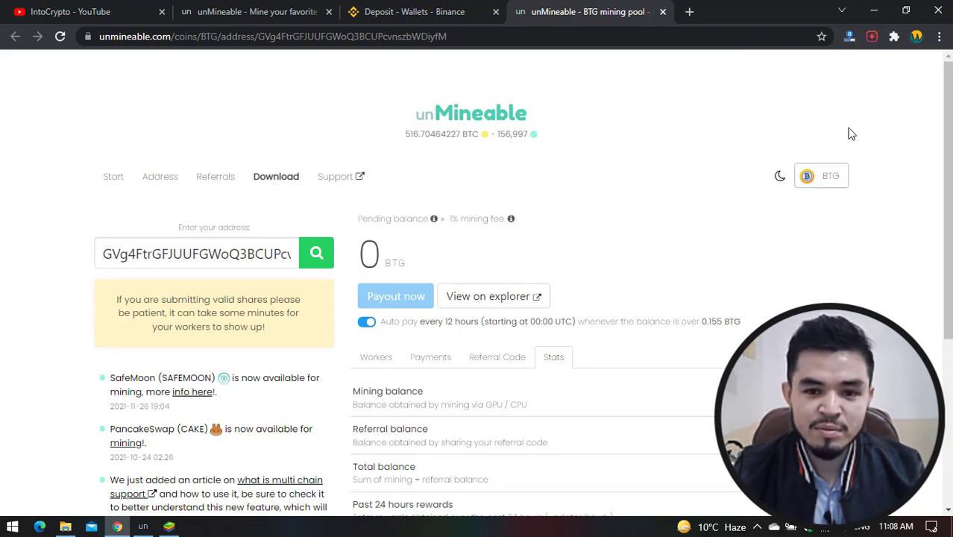
Step: Minimize Chrome to bring the unMineable Miner window back in front
click(874, 10)
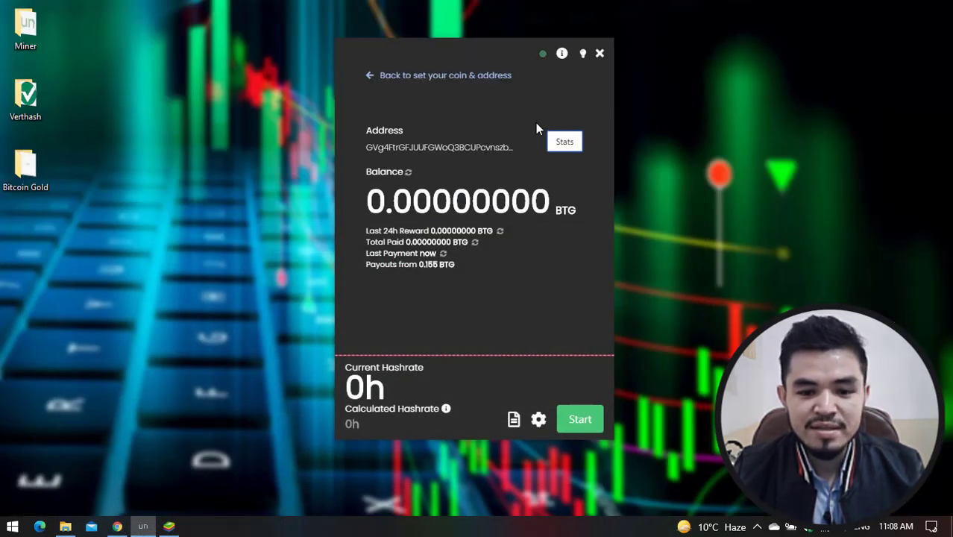